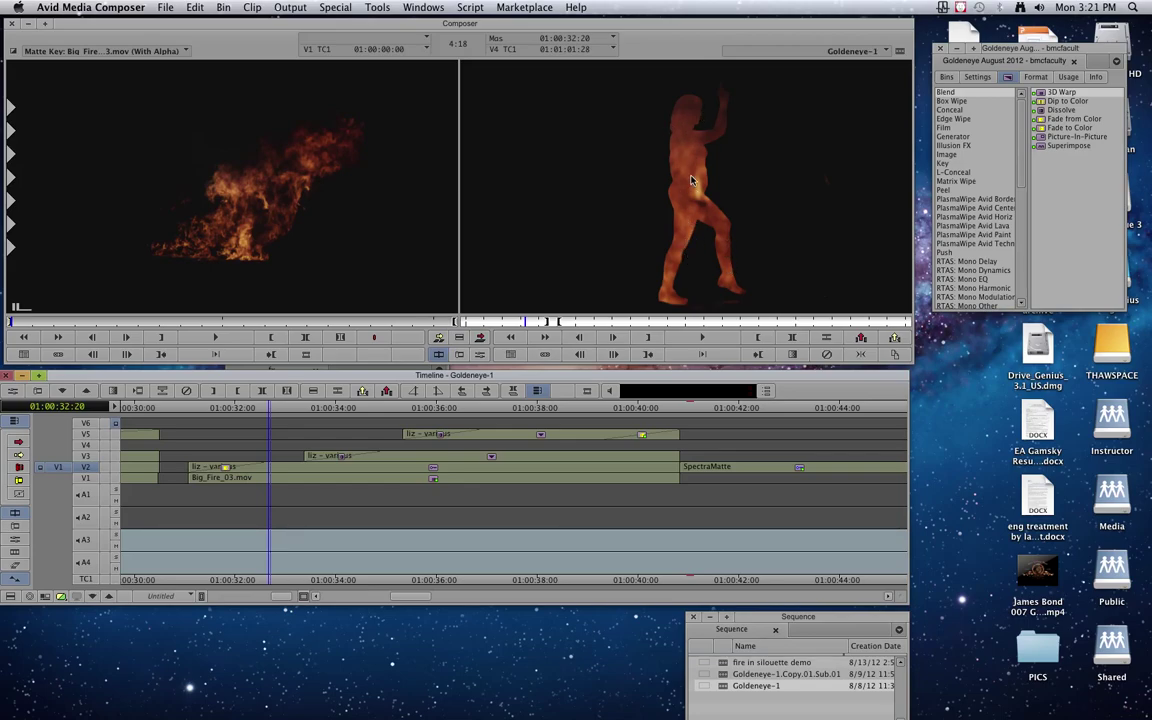
# Play back the finished silhouette sequence from an earlier point
pyautogui.moveTo(268, 465); pyautogui.dragTo(178, 460)
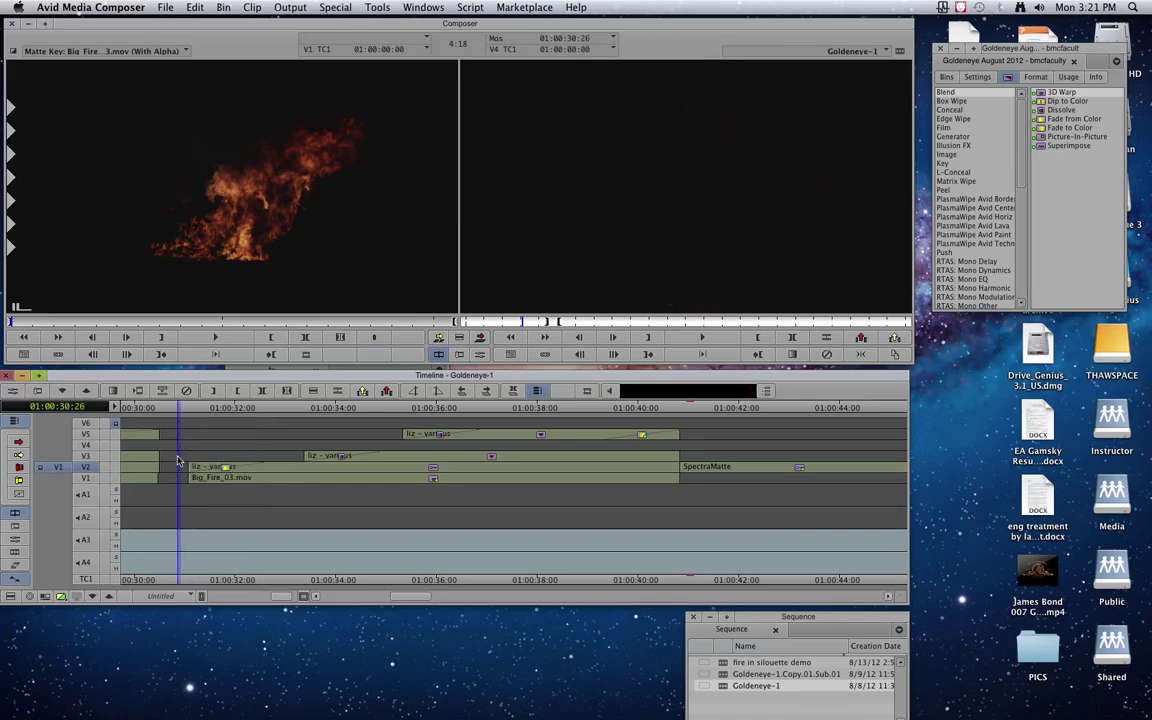
pyautogui.press('space')
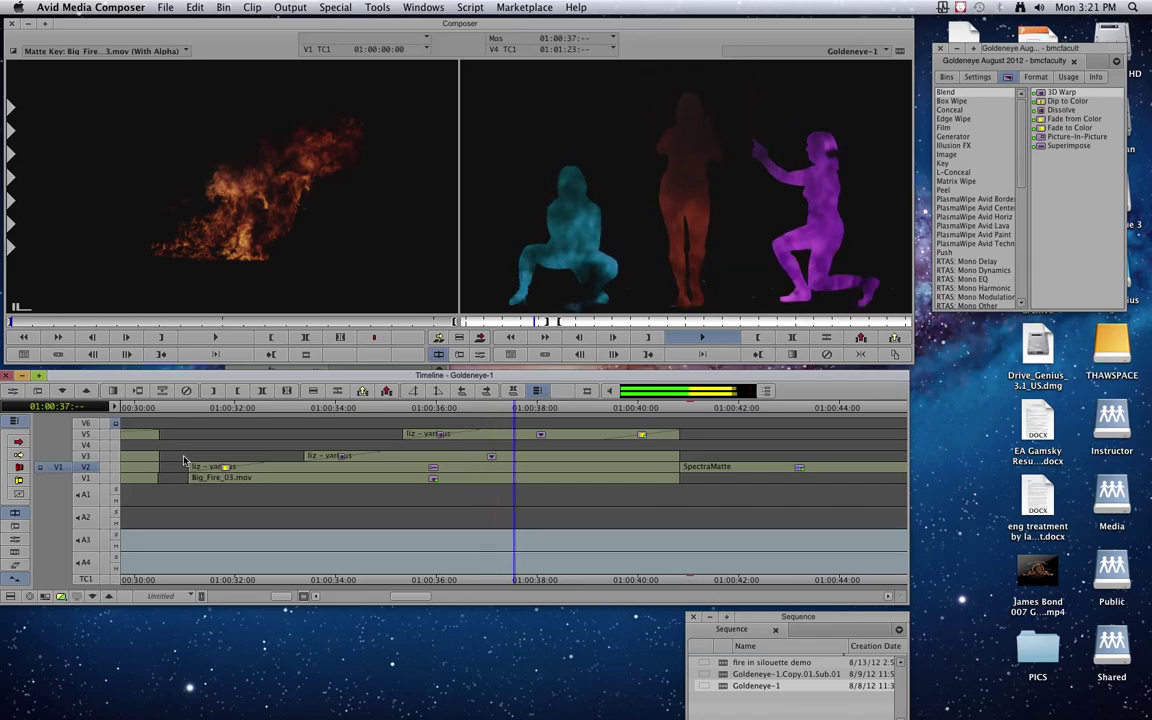
pyautogui.press('space')
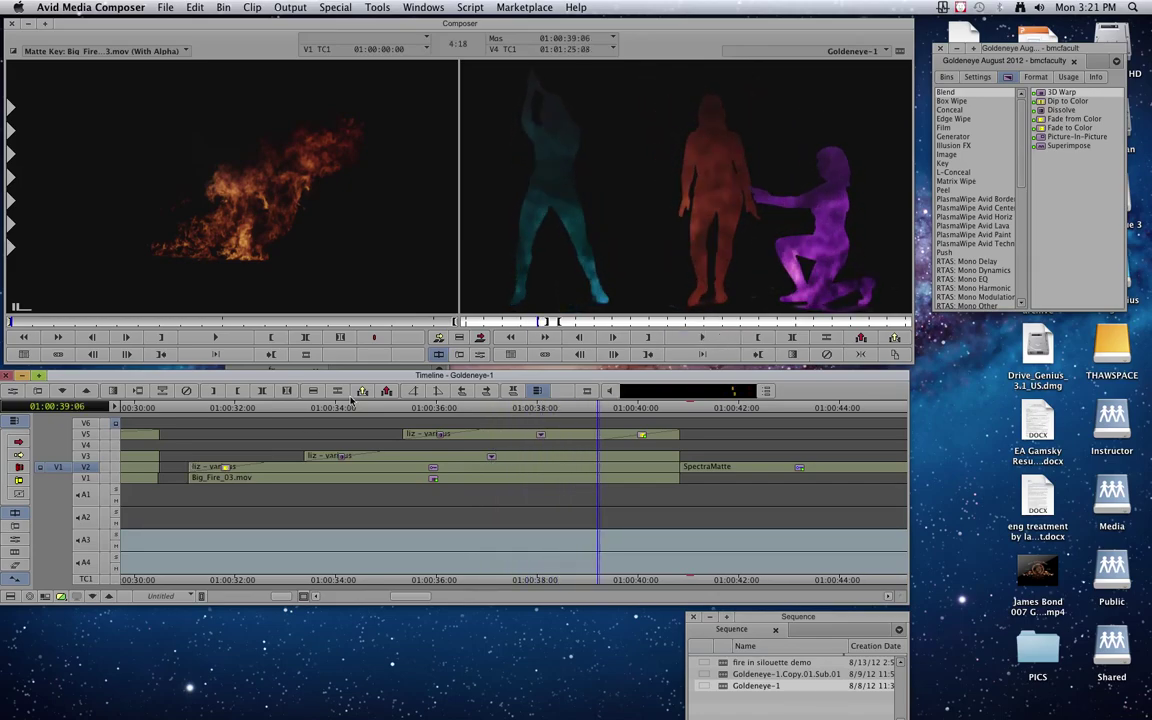
# Load the 'fire in silouette demo' sequence from the bin
pyautogui.click(720, 662)
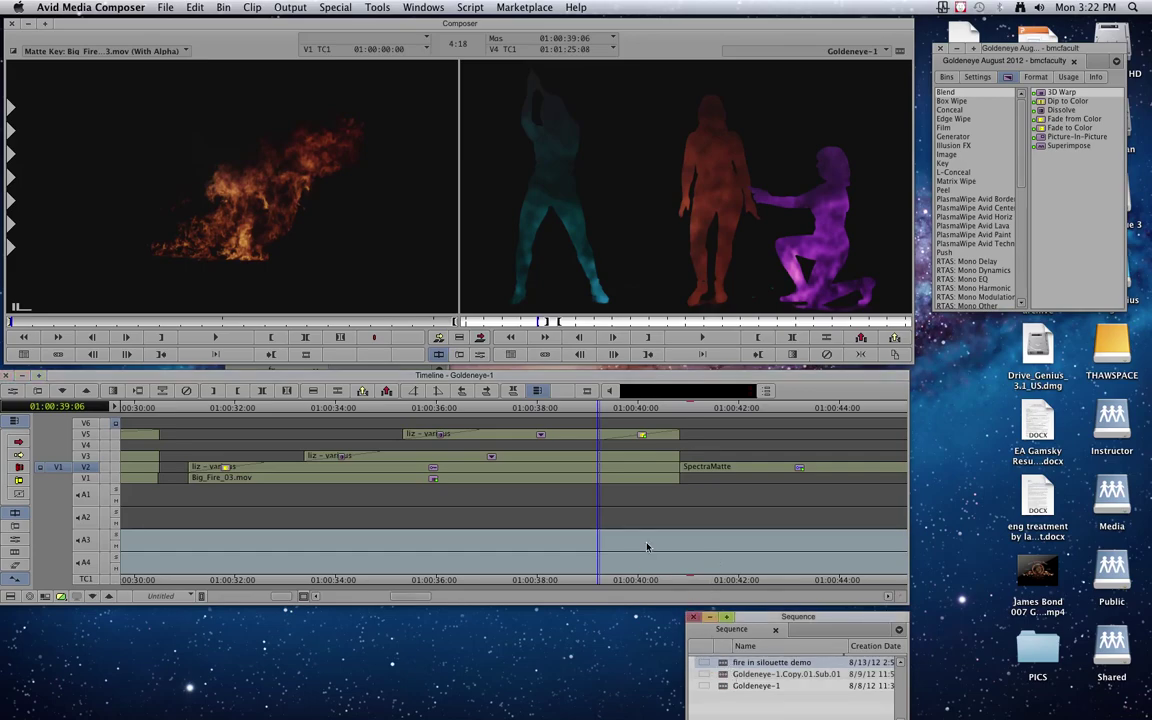
pyautogui.moveTo(727, 666); pyautogui.dragTo(725, 675)
pyautogui.doubleClick(725, 675)
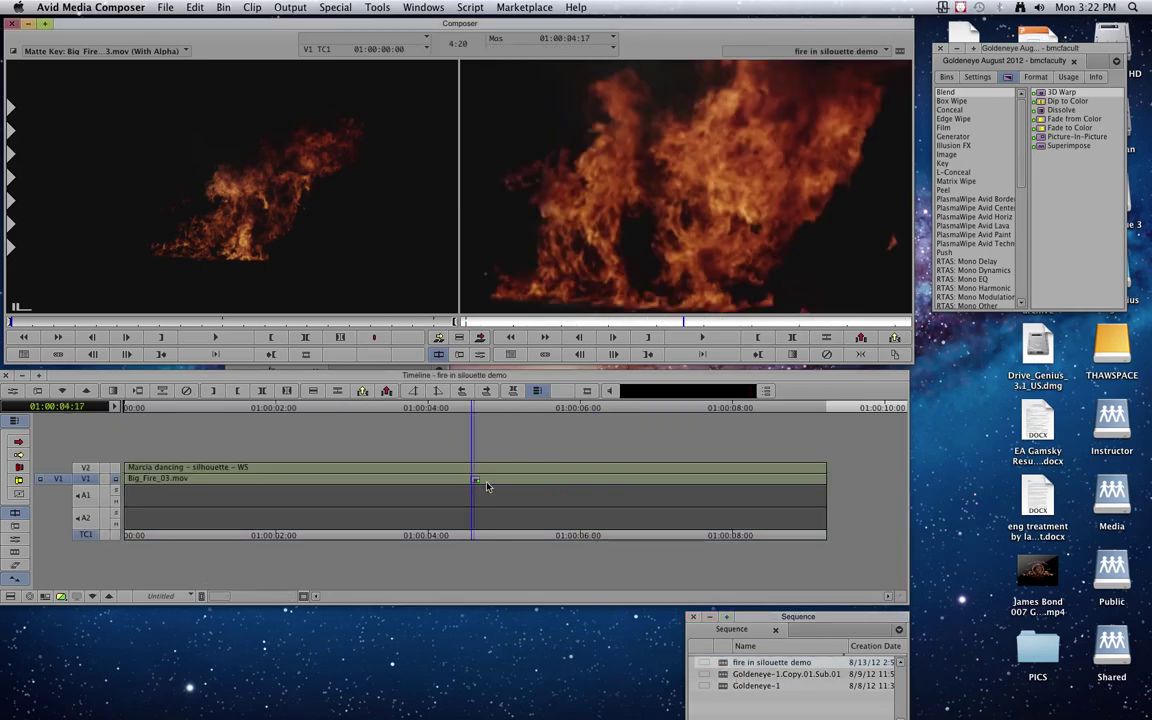
# Return toward the sequence start, then patch and monitor the dancer on V2
pyautogui.moveTo(213, 487); pyautogui.dragTo(462, 497)
pyautogui.click(116, 467)
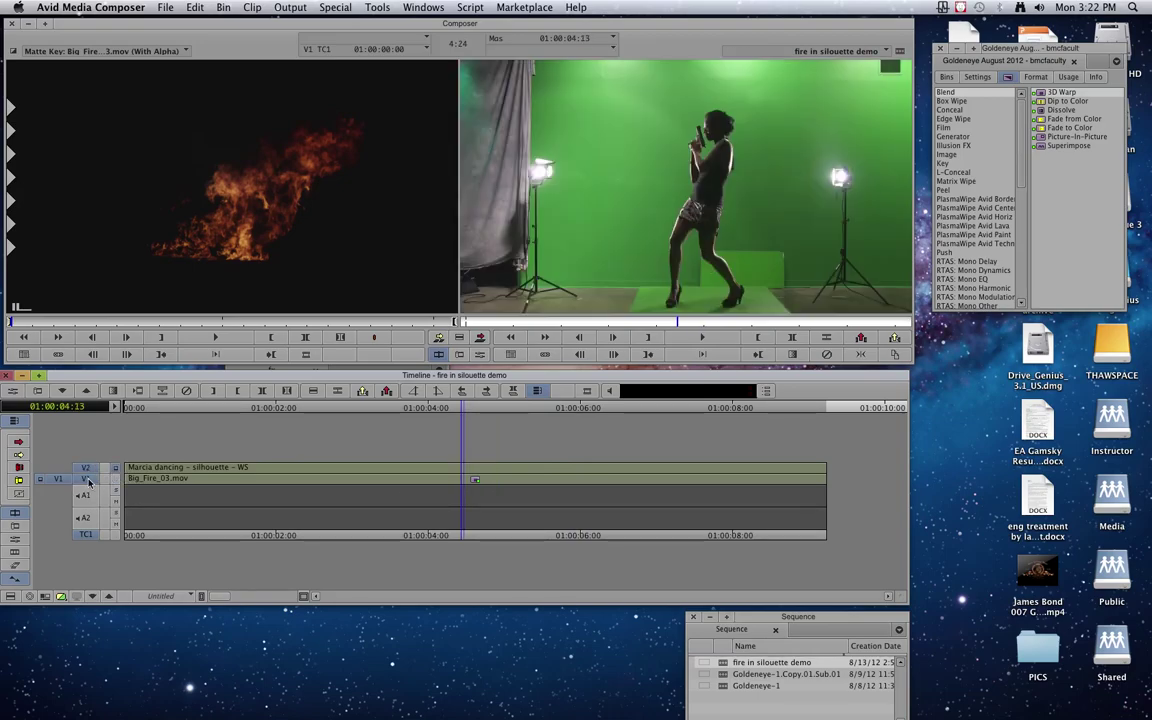
pyautogui.moveTo(58, 478); pyautogui.dragTo(58, 467)
pyautogui.moveTo(425, 476); pyautogui.dragTo(578, 465)
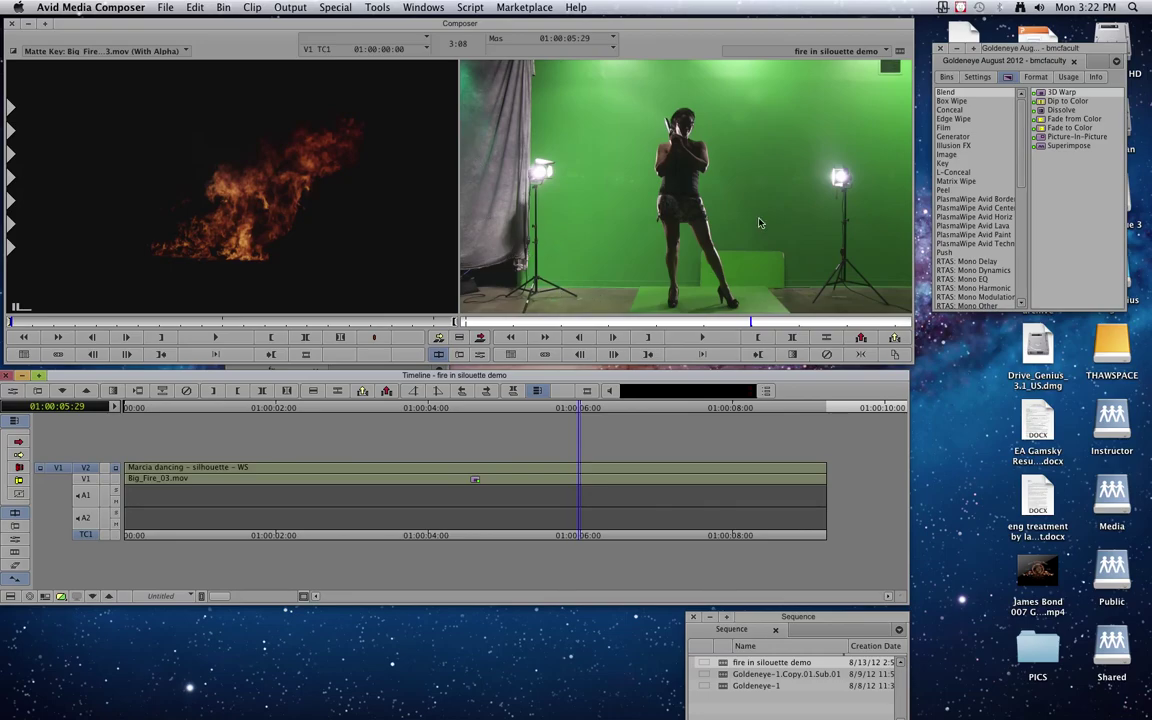
# Drop Paint Effect from the Image category onto the V2 dancer clip and open it in Effect Mode
pyautogui.click(952, 156)
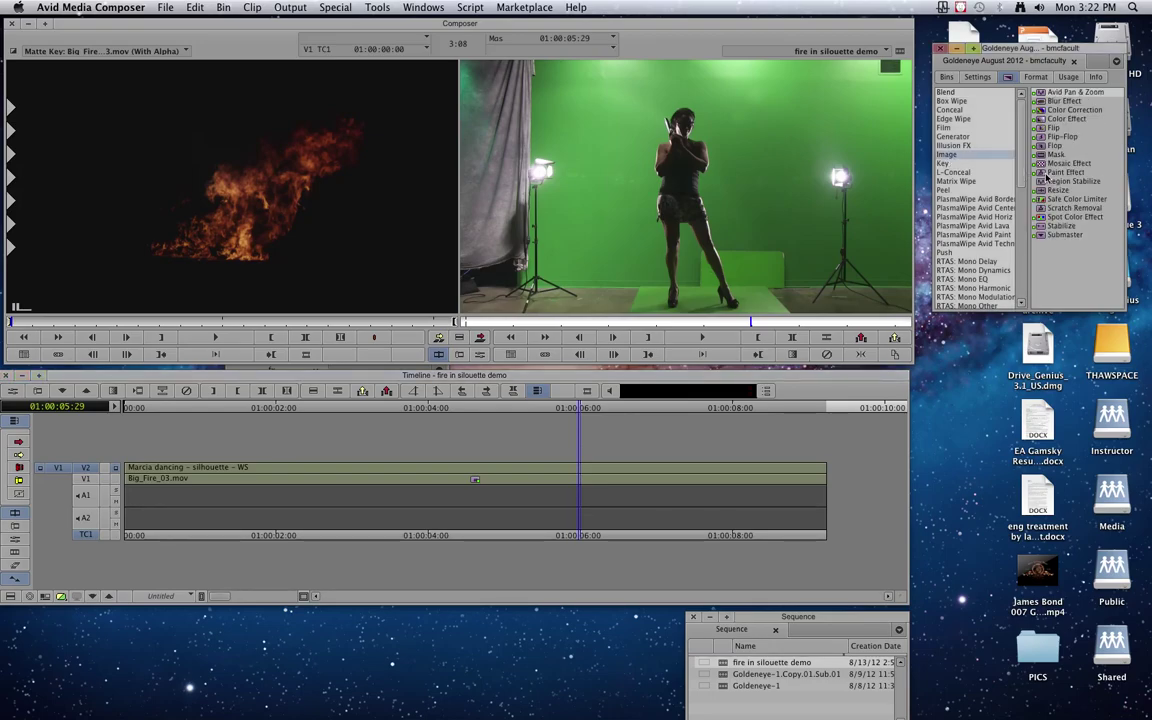
pyautogui.moveTo(1047, 174)
pyautogui.mouseDown()
pyautogui.moveTo(571, 437)
pyautogui.moveTo(557, 470)
pyautogui.mouseUp()
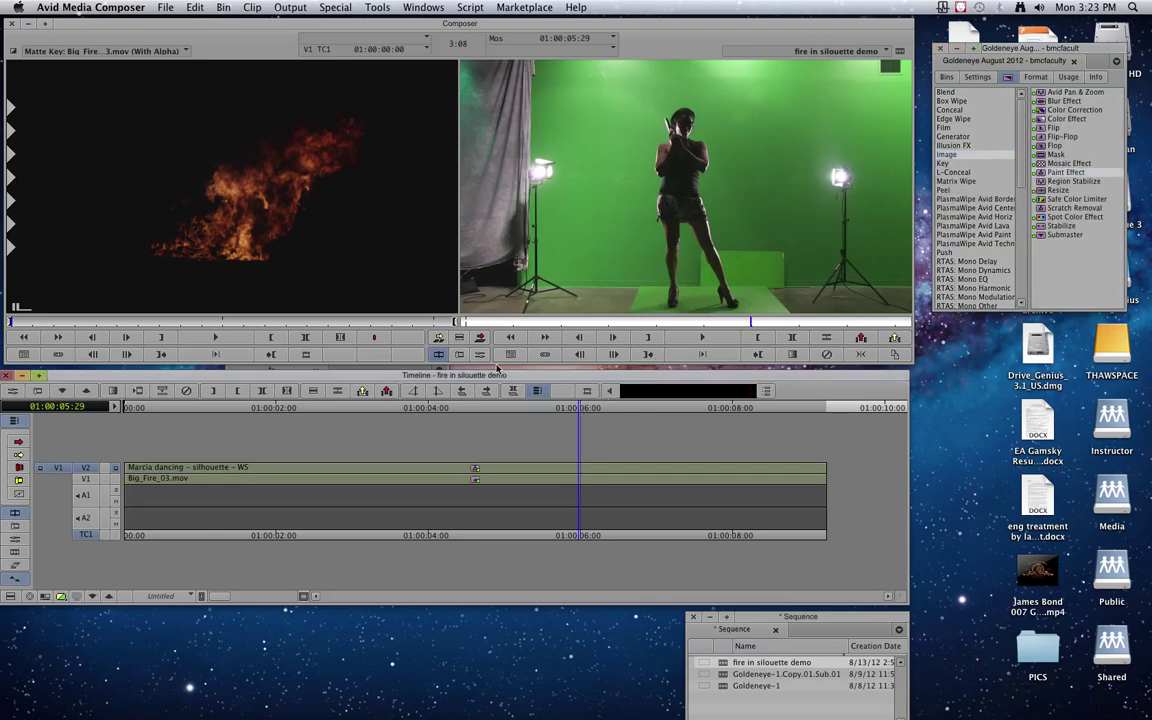
pyautogui.click(480, 354)
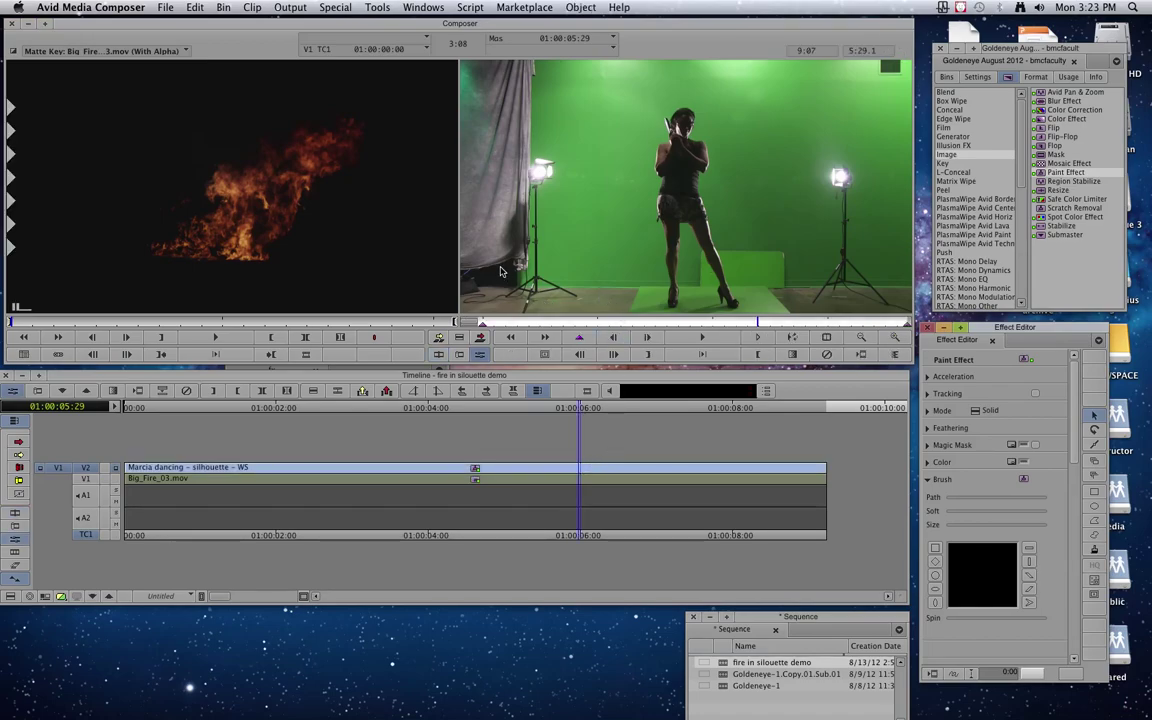
# Select the Brush tool and sample the green-screen colour as the paint colour
pyautogui.click(1095, 551)
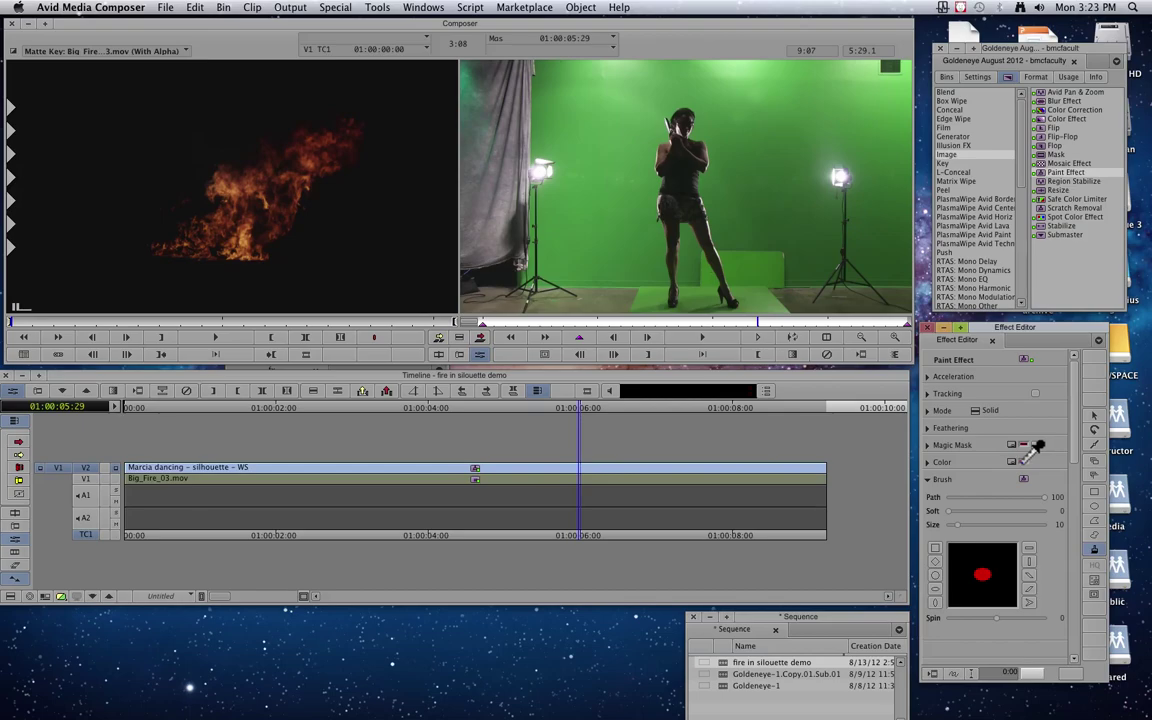
pyautogui.moveTo(1030, 452)
pyautogui.mouseDown()
pyautogui.moveTo(790, 324)
pyautogui.moveTo(590, 190)
pyautogui.moveTo(650, 228)
pyautogui.moveTo(590, 195)
pyautogui.moveTo(664, 218)
pyautogui.moveTo(650, 240)
pyautogui.mouseUp()
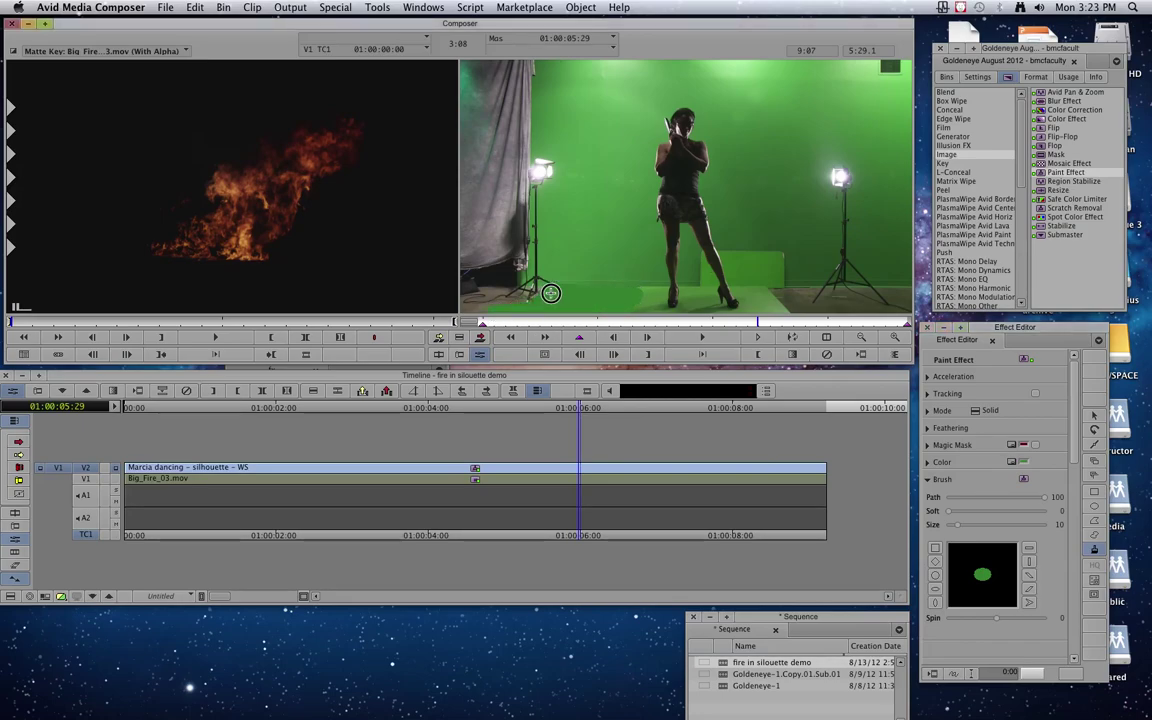
# Paint green over the left light stand, studio light, top-right grey patch, top edge and lighter block
pyautogui.moveTo(550, 293)
pyautogui.mouseDown()
pyautogui.moveTo(530, 228)
pyautogui.moveTo(545, 165)
pyautogui.moveTo(532, 175)
pyautogui.moveTo(548, 177)
pyautogui.moveTo(481, 46)
pyautogui.moveTo(464, 71)
pyautogui.moveTo(463, 290)
pyautogui.moveTo(476, 302)
pyautogui.moveTo(545, 290)
pyautogui.moveTo(473, 198)
pyautogui.moveTo(473, 231)
pyautogui.moveTo(493, 158)
pyautogui.moveTo(500, 285)
pyautogui.moveTo(537, 298)
pyautogui.moveTo(510, 215)
pyautogui.moveTo(527, 200)
pyautogui.moveTo(489, 239)
pyautogui.moveTo(507, 296)
pyautogui.moveTo(522, 112)
pyautogui.moveTo(460, 68)
pyautogui.moveTo(445, 72)
pyautogui.moveTo(463, 98)
pyautogui.moveTo(515, 92)
pyautogui.moveTo(490, 157)
pyautogui.moveTo(475, 160)
pyautogui.moveTo(493, 201)
pyautogui.mouseUp()
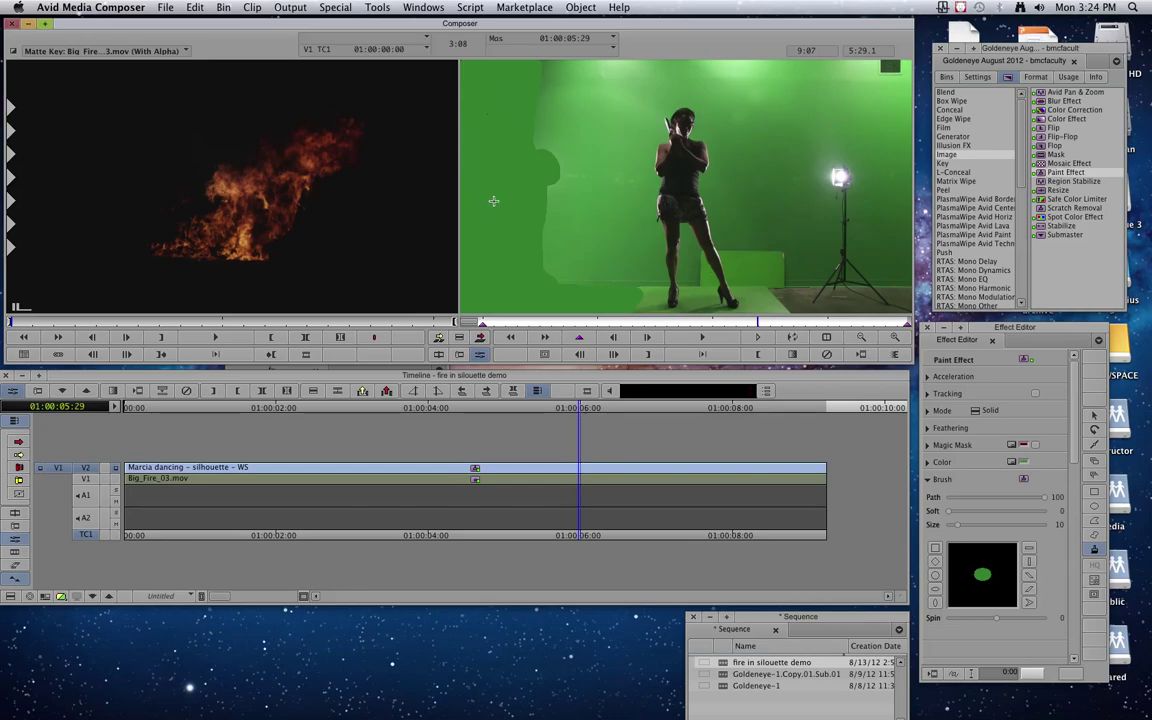
pyautogui.moveTo(897, 66); pyautogui.dragTo(892, 66)
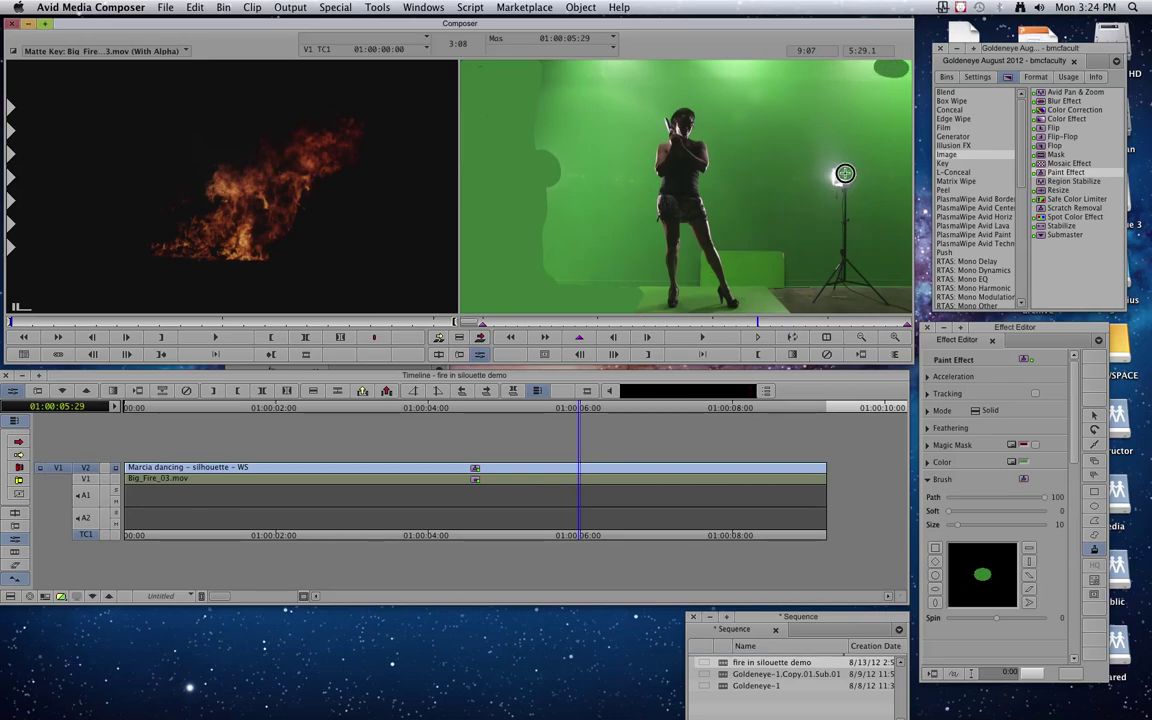
pyautogui.moveTo(848, 175)
pyautogui.mouseDown()
pyautogui.moveTo(836, 193)
pyautogui.moveTo(846, 254)
pyautogui.moveTo(828, 290)
pyautogui.moveTo(774, 292)
pyautogui.moveTo(808, 312)
pyautogui.moveTo(789, 291)
pyautogui.moveTo(822, 292)
pyautogui.moveTo(800, 313)
pyautogui.moveTo(920, 305)
pyautogui.moveTo(852, 271)
pyautogui.moveTo(866, 291)
pyautogui.moveTo(839, 275)
pyautogui.moveTo(826, 312)
pyautogui.moveTo(855, 294)
pyautogui.moveTo(892, 307)
pyautogui.mouseUp()
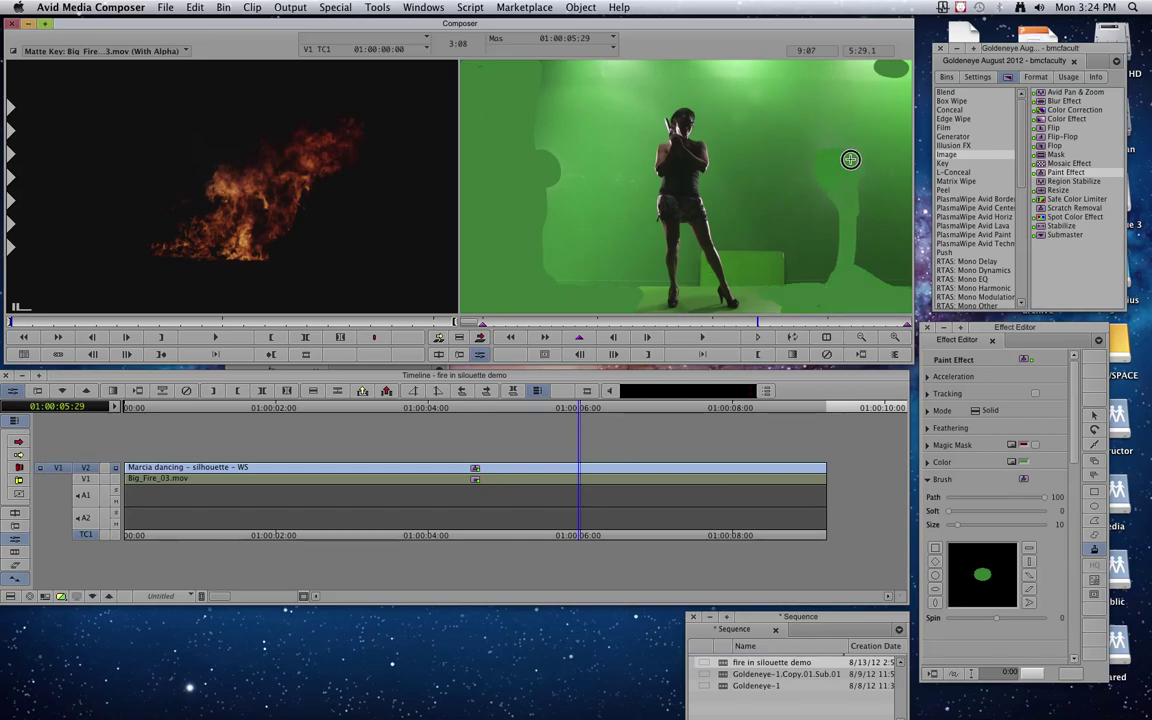
pyautogui.moveTo(876, 77)
pyautogui.mouseDown()
pyautogui.moveTo(796, 71)
pyautogui.moveTo(887, 68)
pyautogui.moveTo(823, 58)
pyautogui.moveTo(885, 62)
pyautogui.moveTo(543, 66)
pyautogui.moveTo(828, 69)
pyautogui.mouseUp()
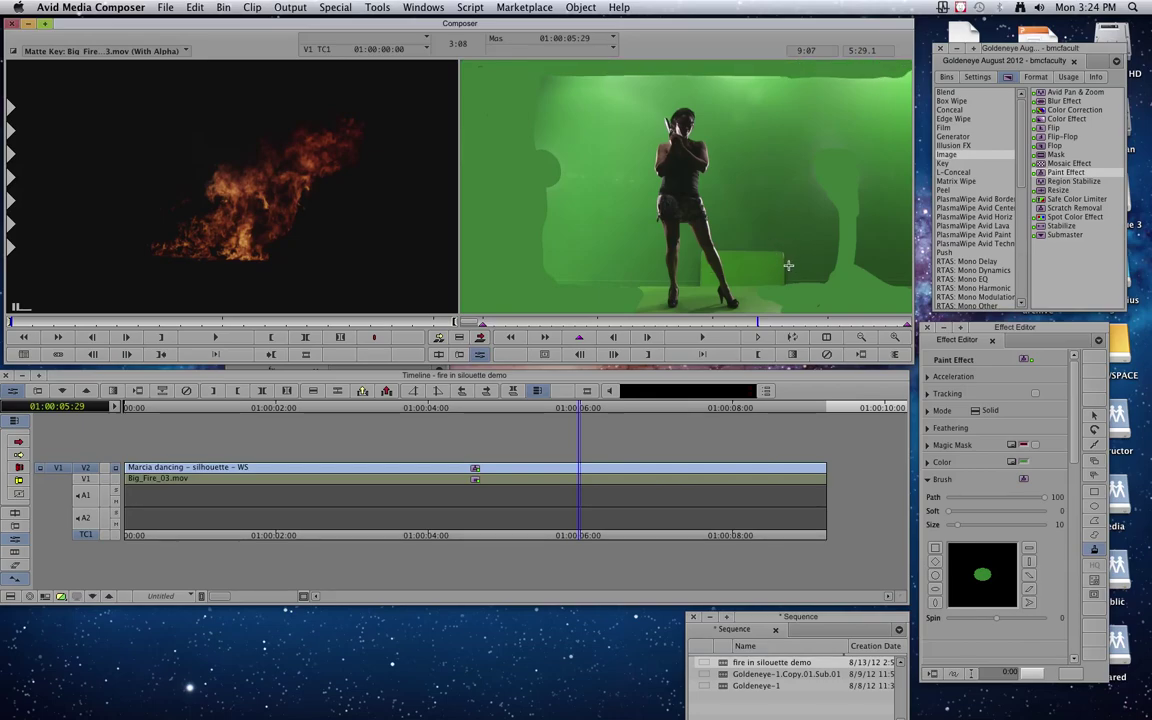
pyautogui.moveTo(788, 265)
pyautogui.mouseDown()
pyautogui.moveTo(730, 272)
pyautogui.moveTo(784, 252)
pyautogui.mouseUp()
pyautogui.moveTo(760, 321); pyautogui.dragTo(621, 322)
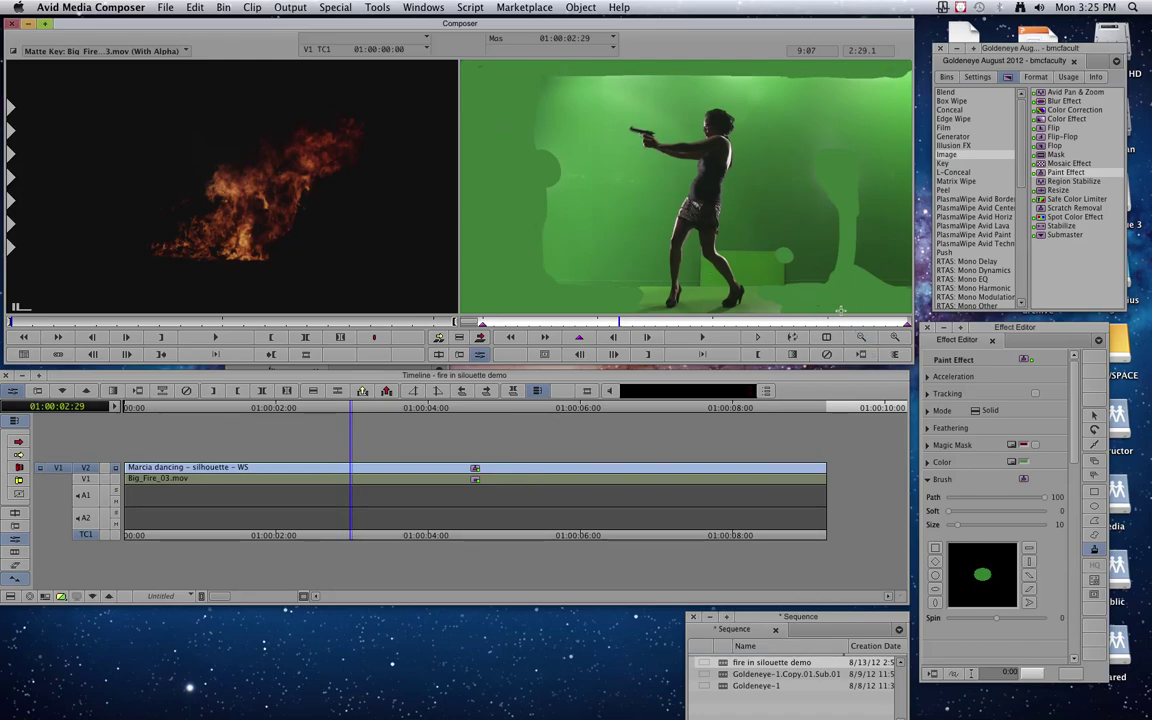
# Drop SpectraMatte from the Key category onto the painted dancer clip on V2
pyautogui.click(943, 164)
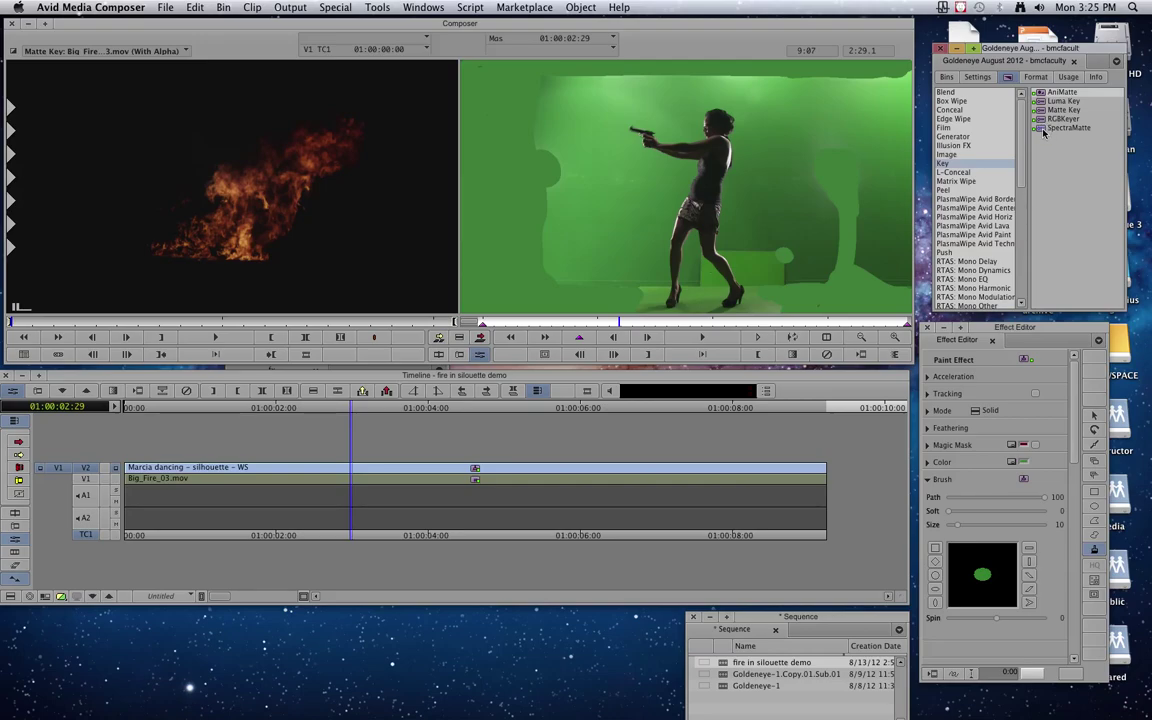
pyautogui.moveTo(1045, 130); pyautogui.dragTo(477, 468)
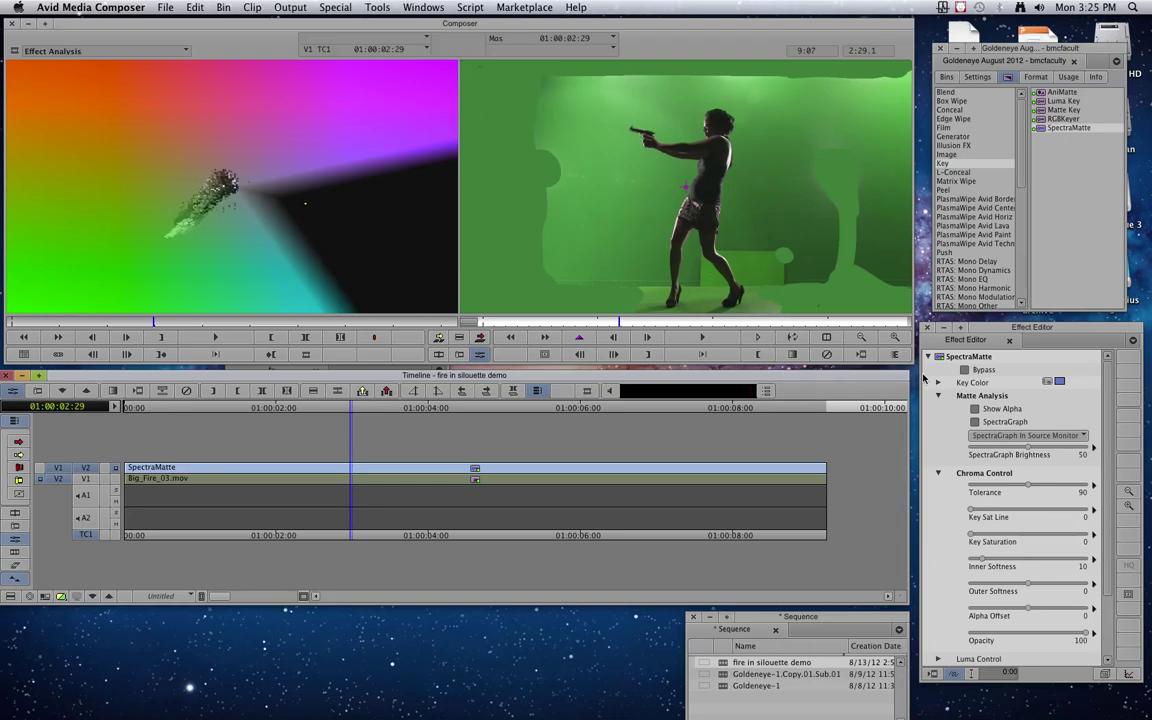
# Sample the green background in the record monitor as the SpectraMatte key colour
pyautogui.moveTo(1060, 382); pyautogui.dragTo(668, 205)
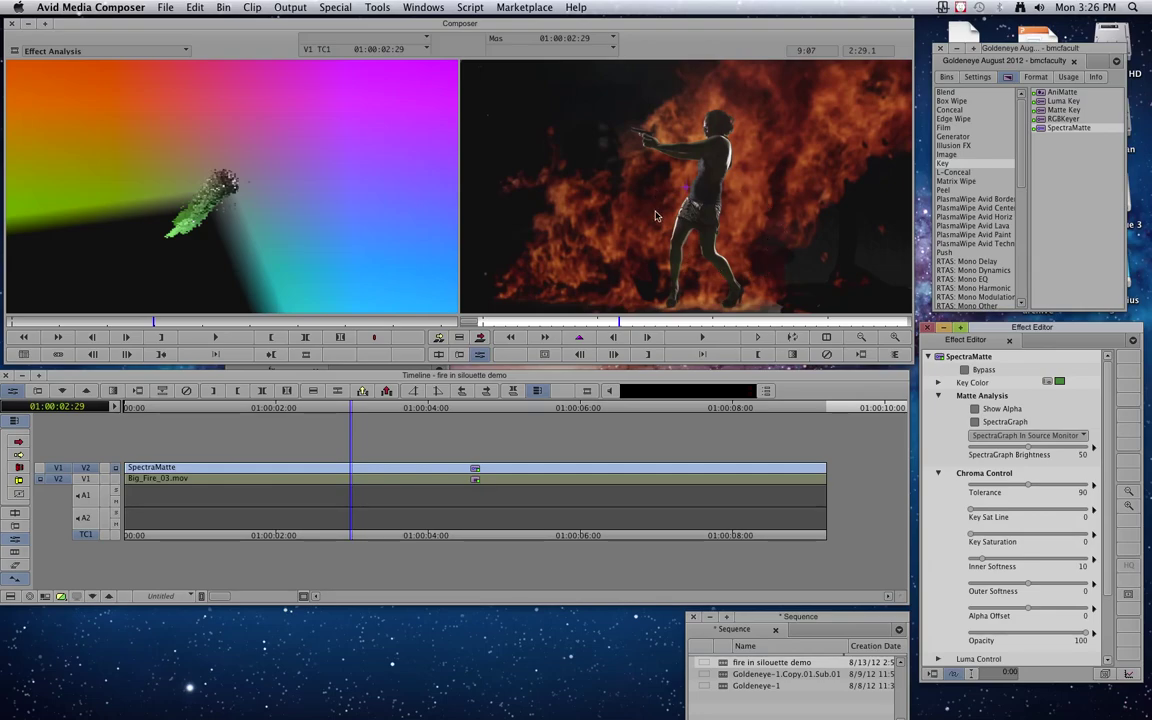
# Show the key's alpha matte, raise Tolerance and set Outer Softness to -24
pyautogui.click(975, 409)
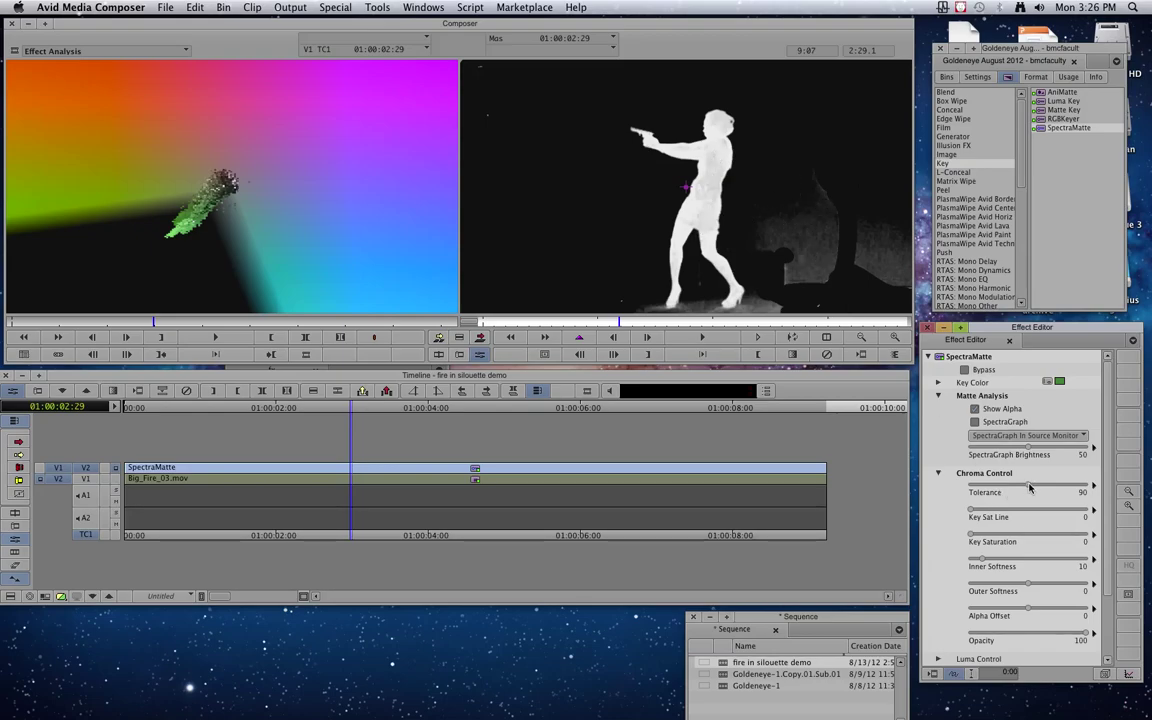
pyautogui.moveTo(1030, 487); pyautogui.dragTo(1066, 487)
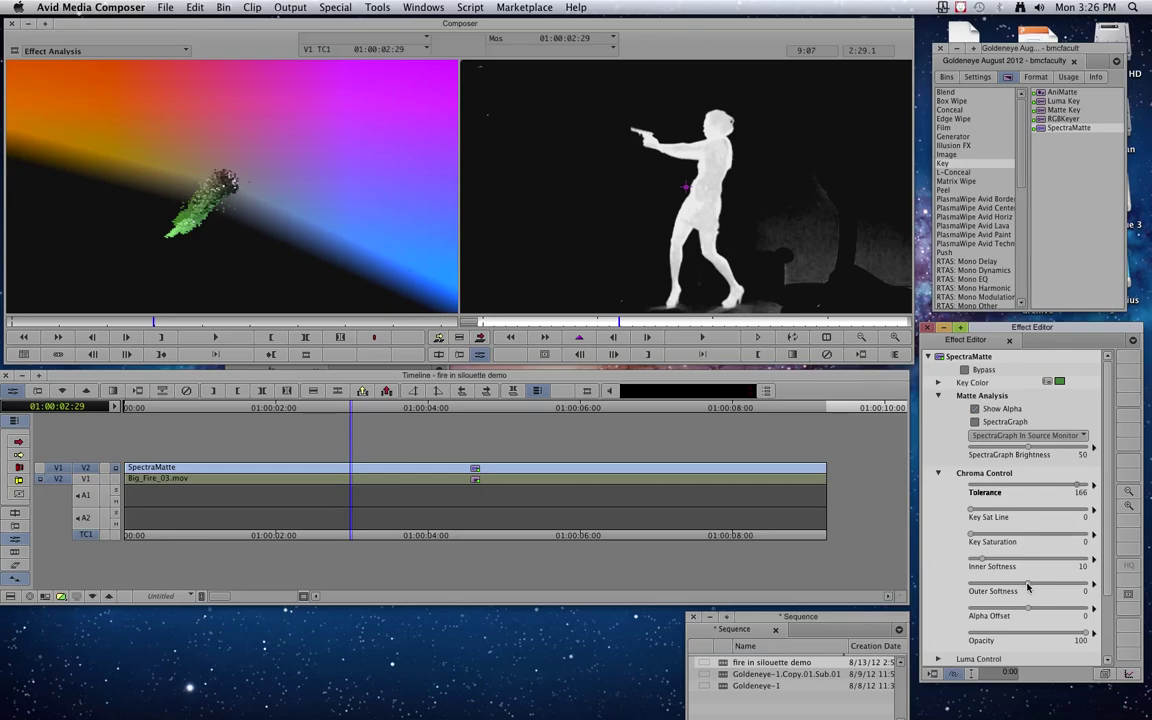
pyautogui.moveTo(1027, 587); pyautogui.dragTo(1058, 608)
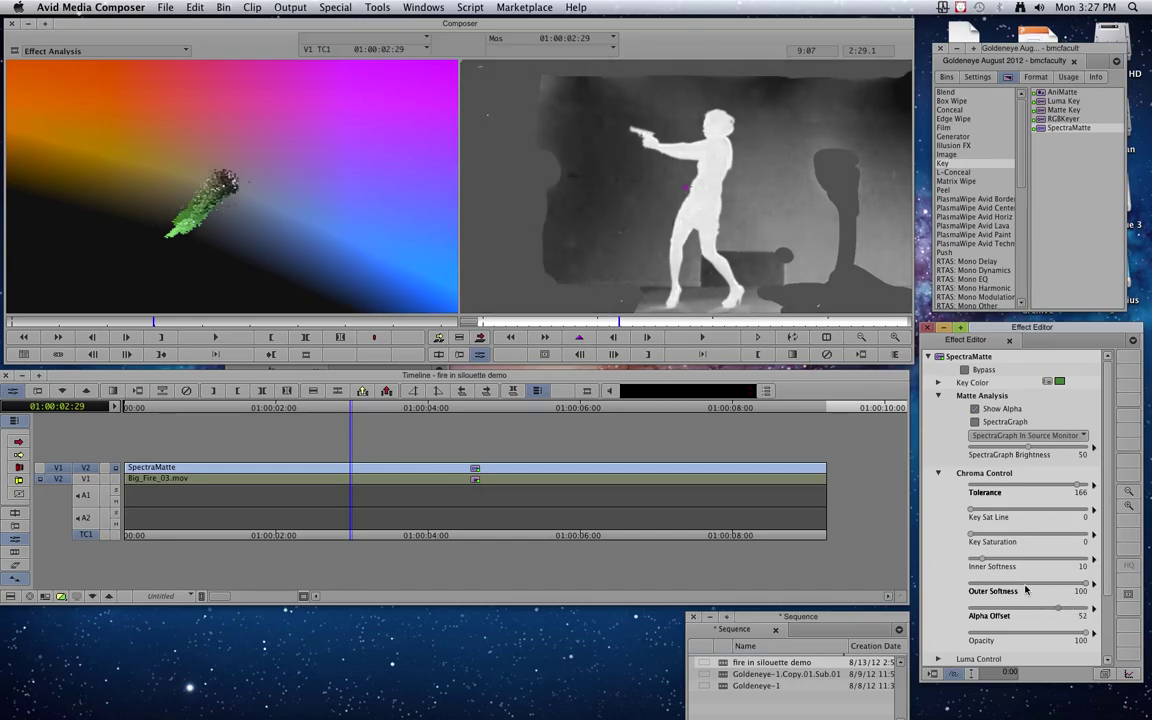
# Raise Inner Softness to 100 and Alpha Offset to 94, testing Key Sat Line then resetting it to 0
pyautogui.moveTo(984, 559); pyautogui.dragTo(1045, 559)
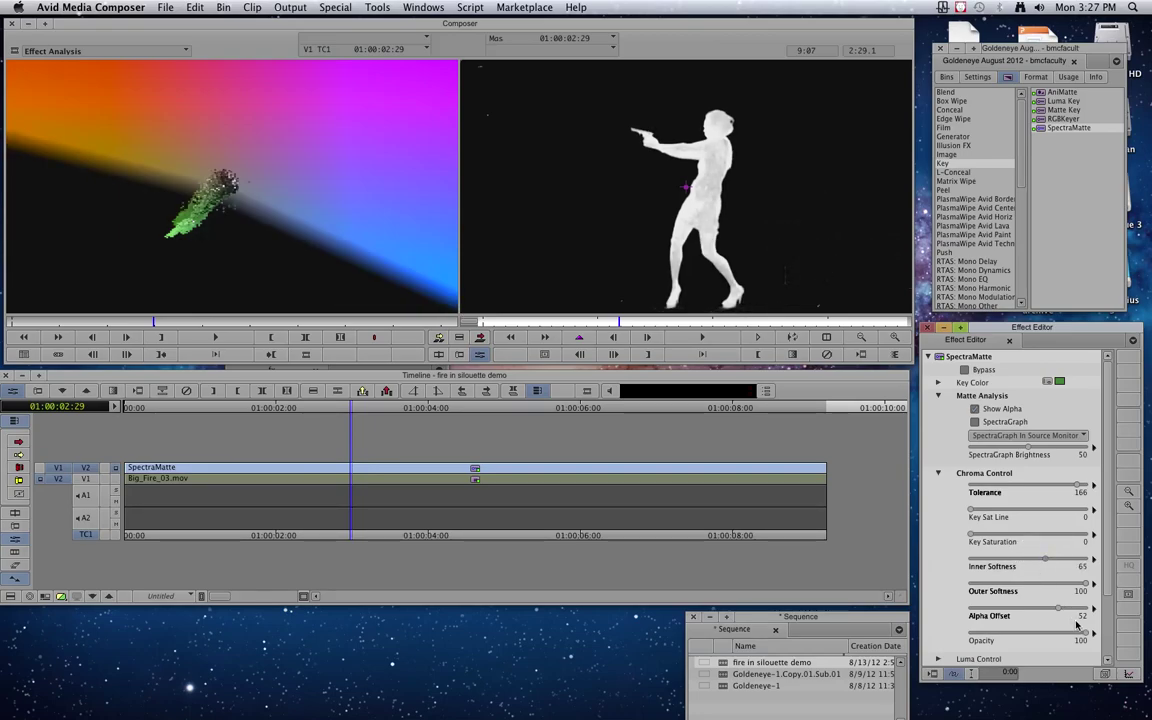
pyautogui.moveTo(1058, 610); pyautogui.dragTo(1069, 607)
pyautogui.moveTo(1045, 560); pyautogui.dragTo(1066, 559)
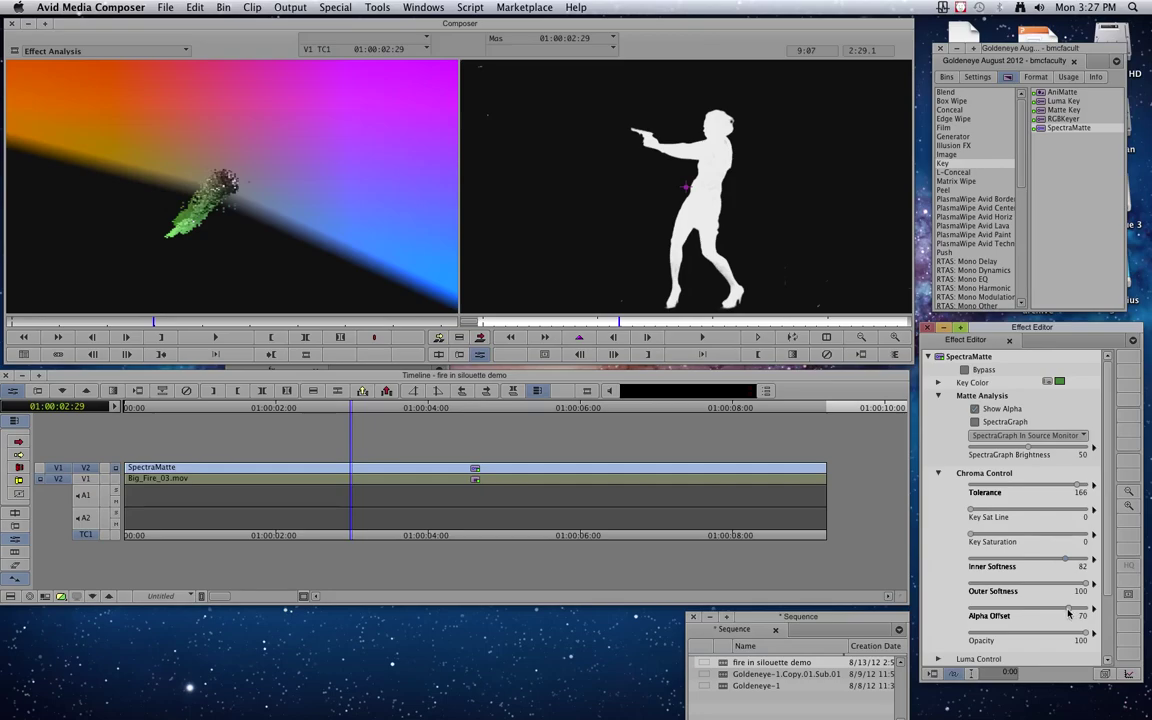
pyautogui.moveTo(1069, 609); pyautogui.dragTo(1072, 608)
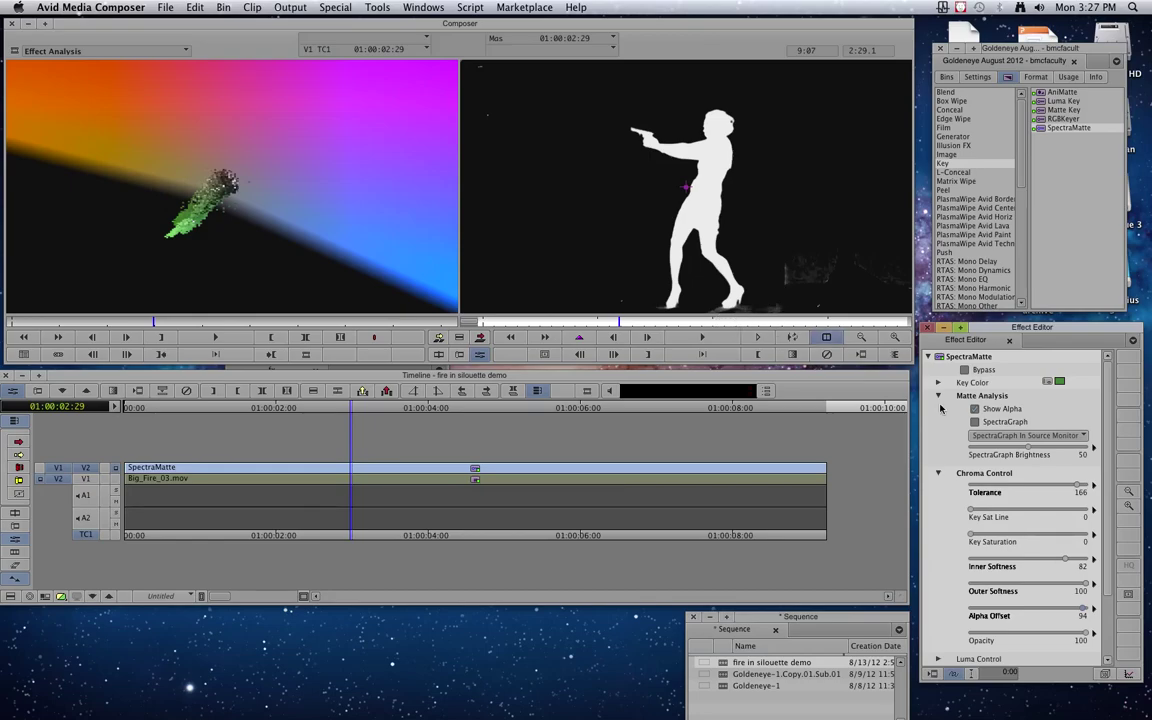
pyautogui.click(967, 535)
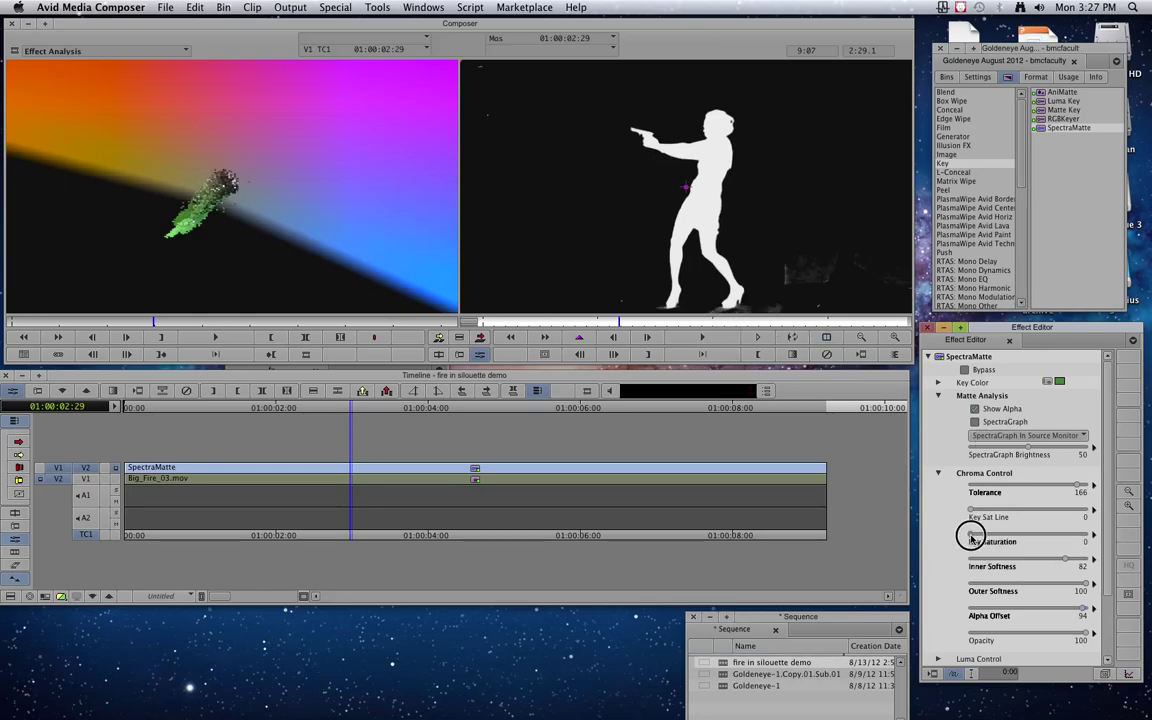
pyautogui.click(986, 510)
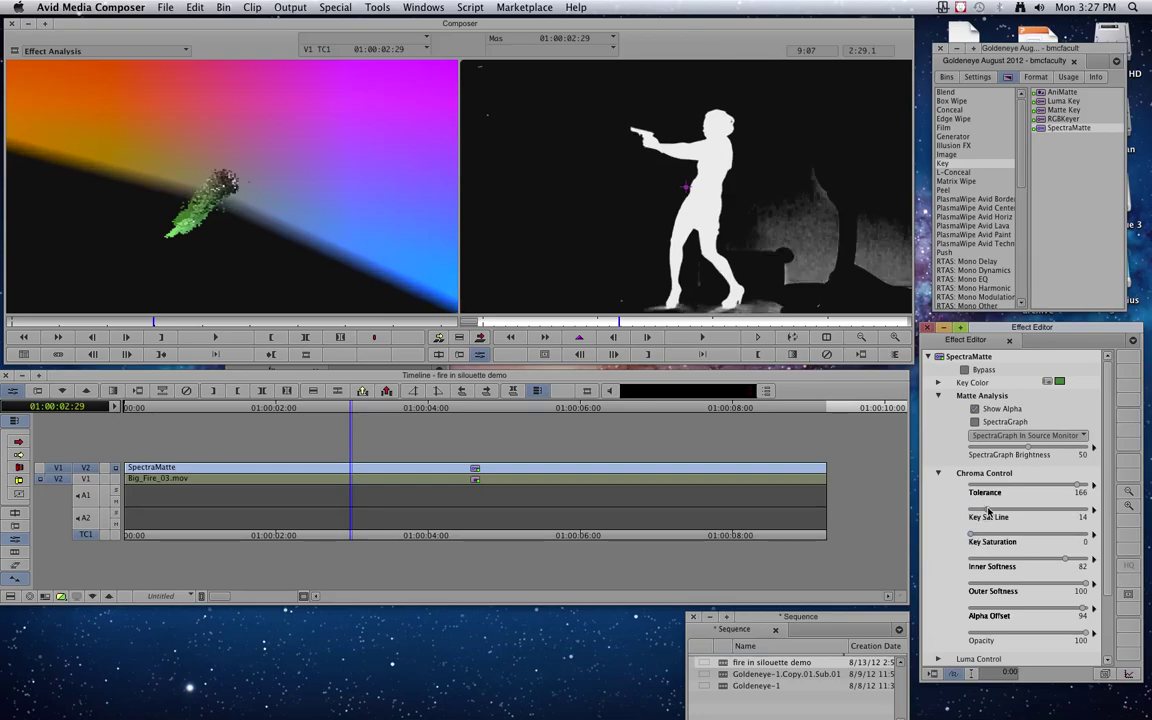
pyautogui.click(969, 510)
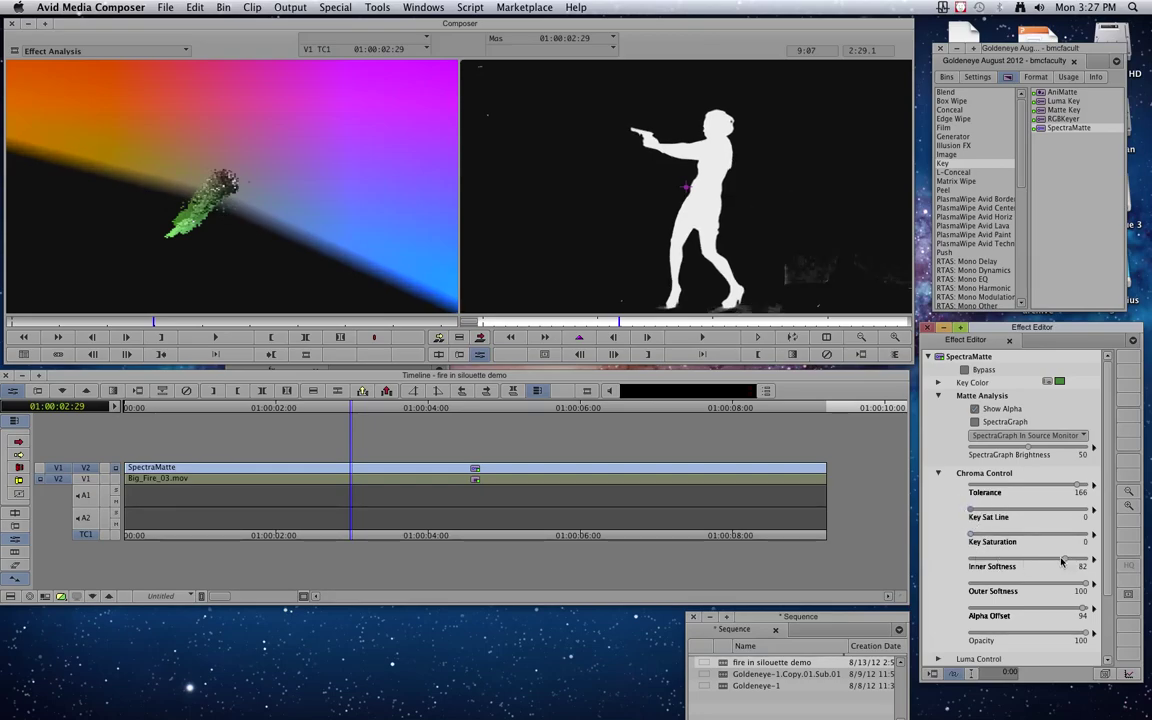
pyautogui.moveTo(1062, 562); pyautogui.dragTo(1102, 562)
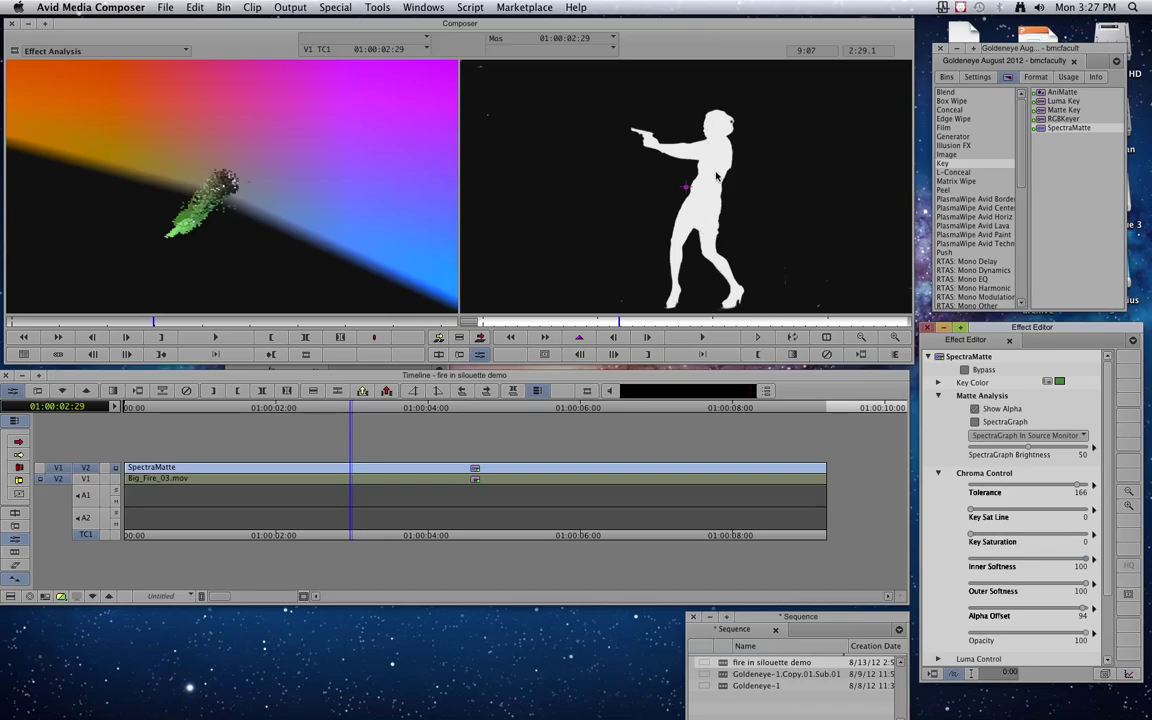
pyautogui.click(555, 320)
pyautogui.moveTo(555, 320); pyautogui.dragTo(516, 321)
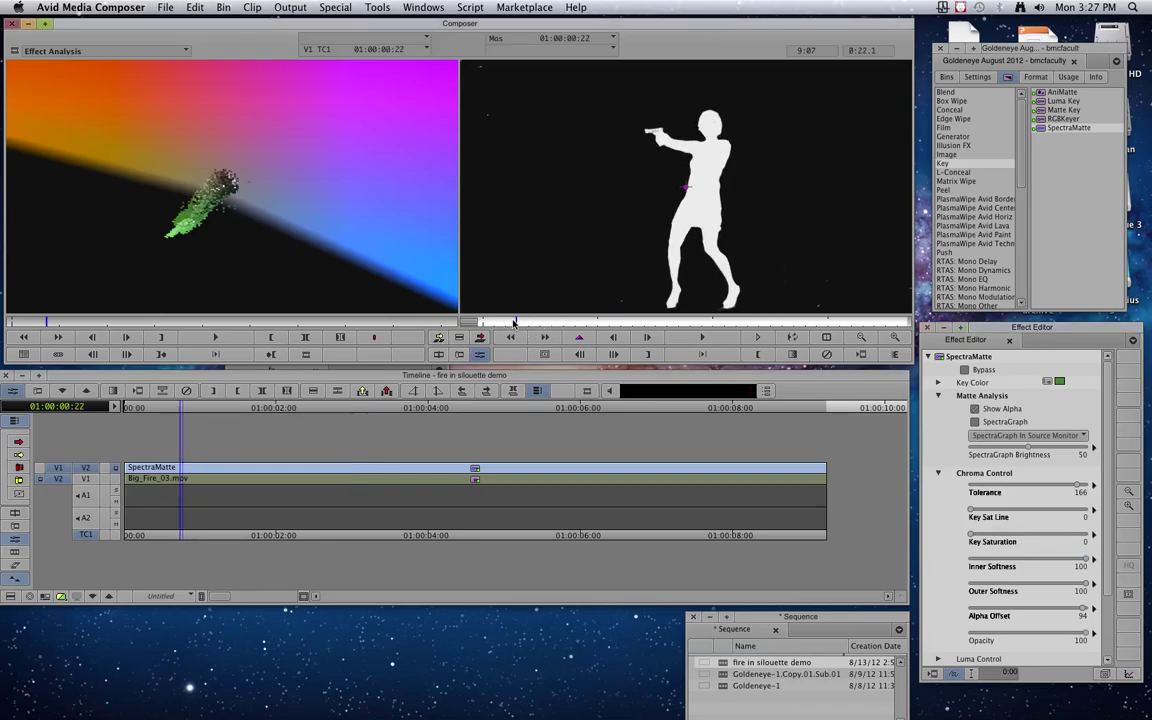
pyautogui.click(692, 338)
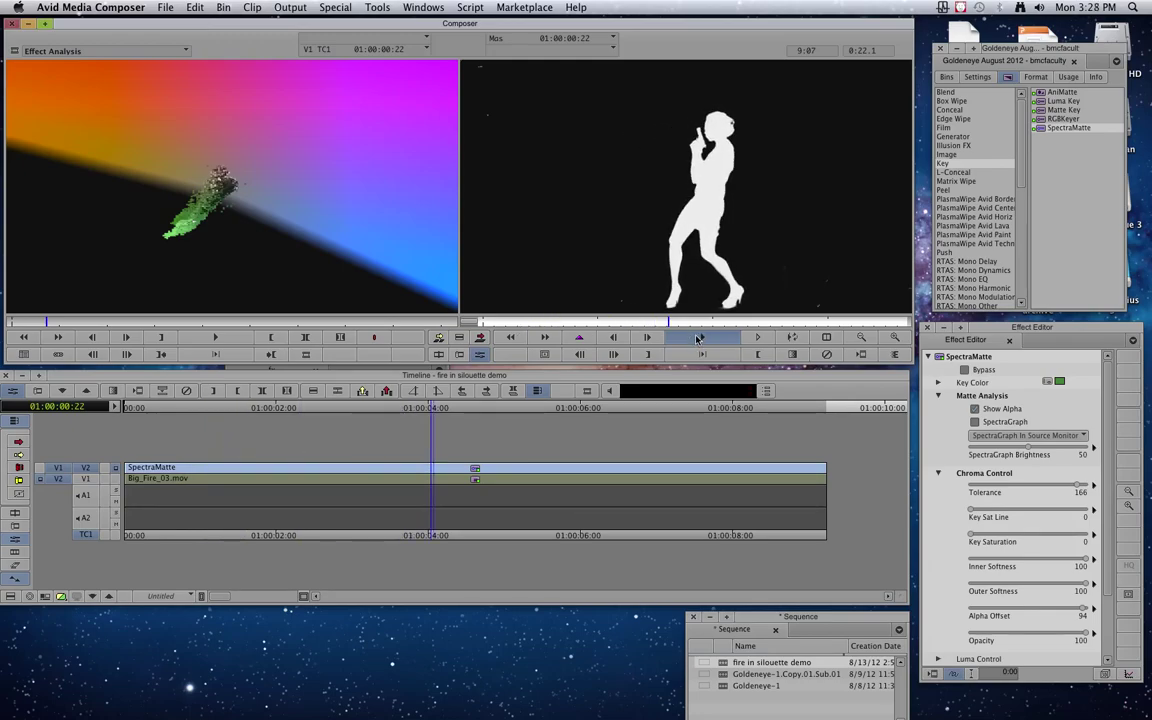
pyautogui.click(692, 338)
pyautogui.click(975, 409)
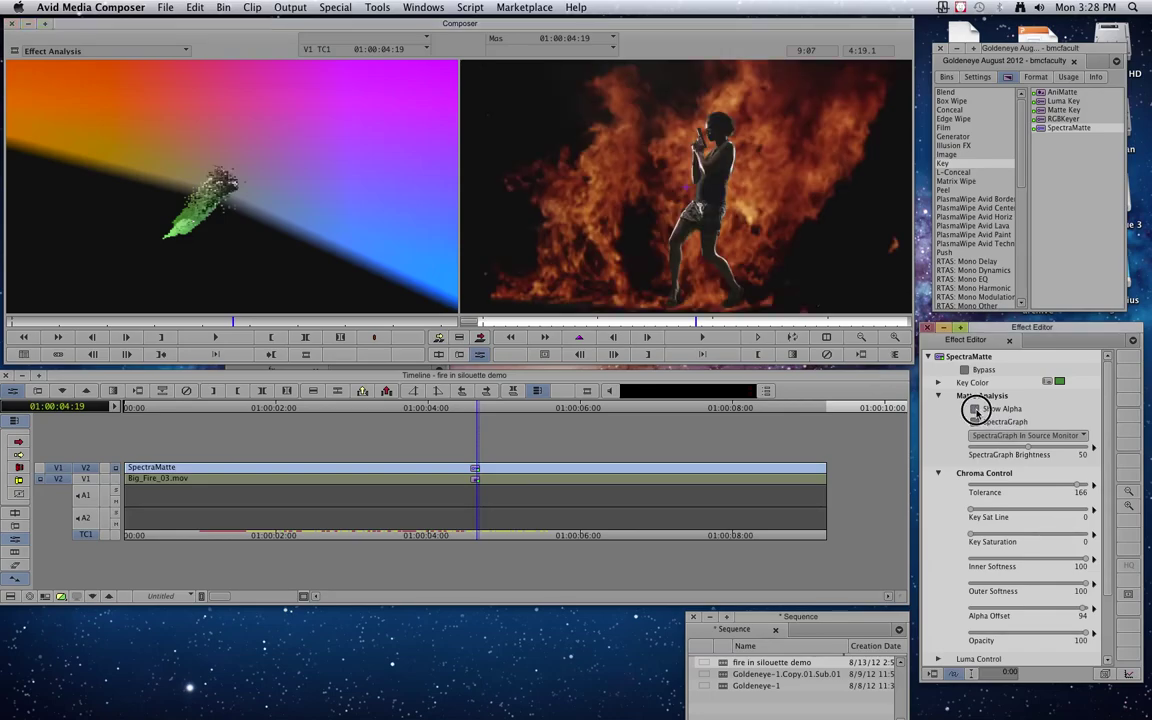
pyautogui.click(975, 409)
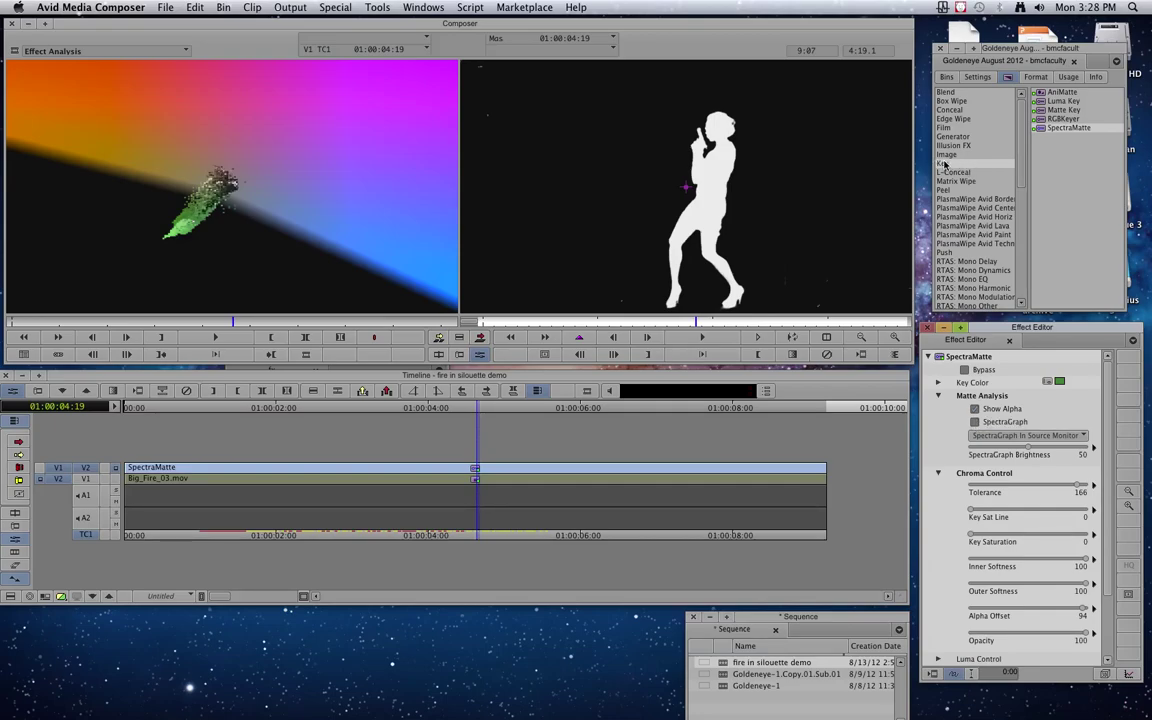
# Stack a Matte Key from the Key category onto the SpectraMatte clip on V2
pyautogui.click(1055, 111)
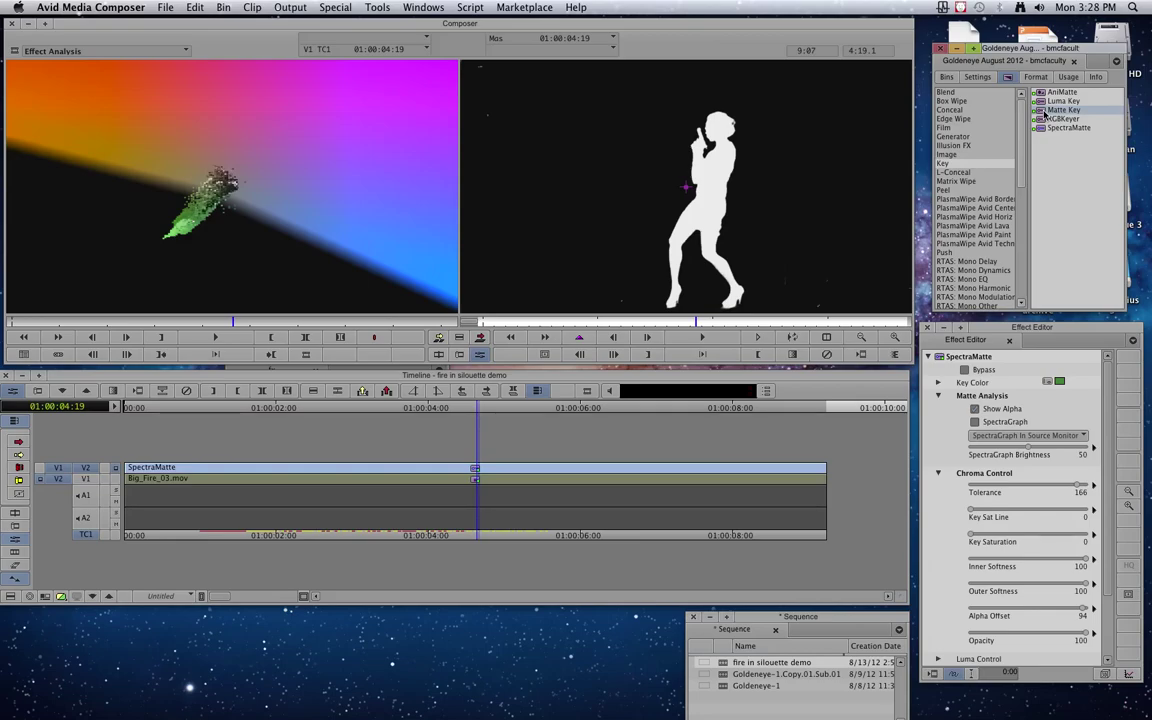
pyautogui.moveTo(1044, 111); pyautogui.dragTo(482, 468)
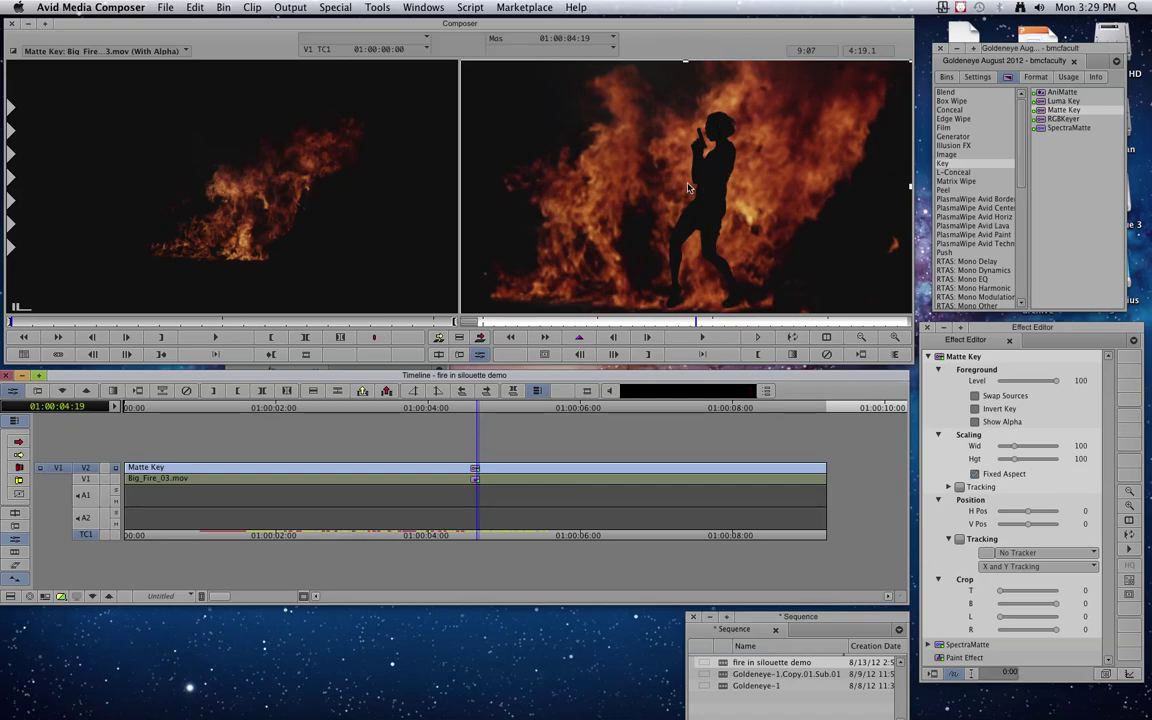
# Turn on Invert Key so fire fills the silhouette, then scrub back from 01:00:03:18 to review
pyautogui.click(975, 409)
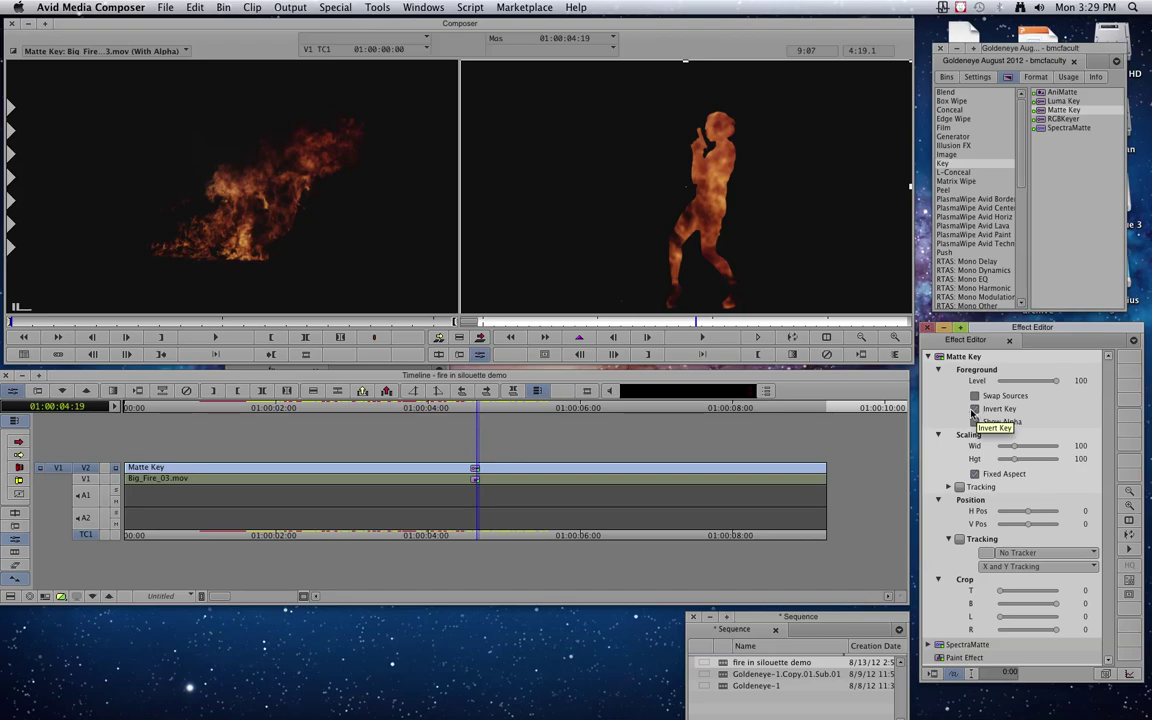
pyautogui.click(645, 320)
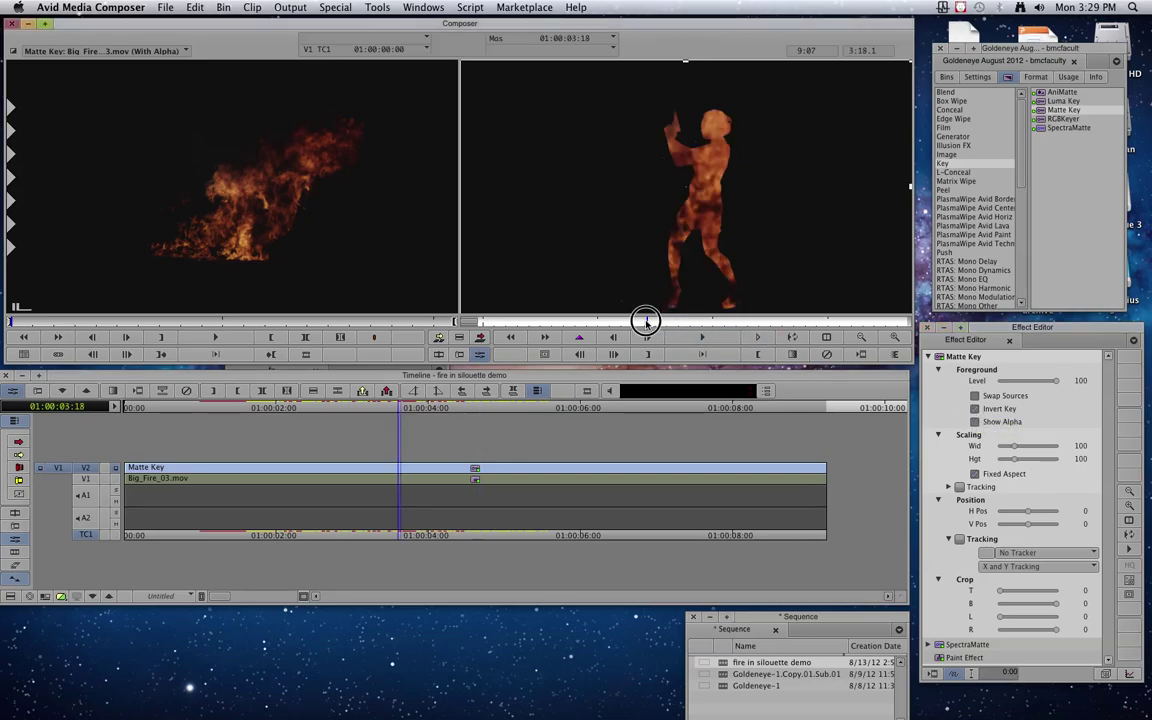
pyautogui.moveTo(645, 320); pyautogui.dragTo(523, 322)
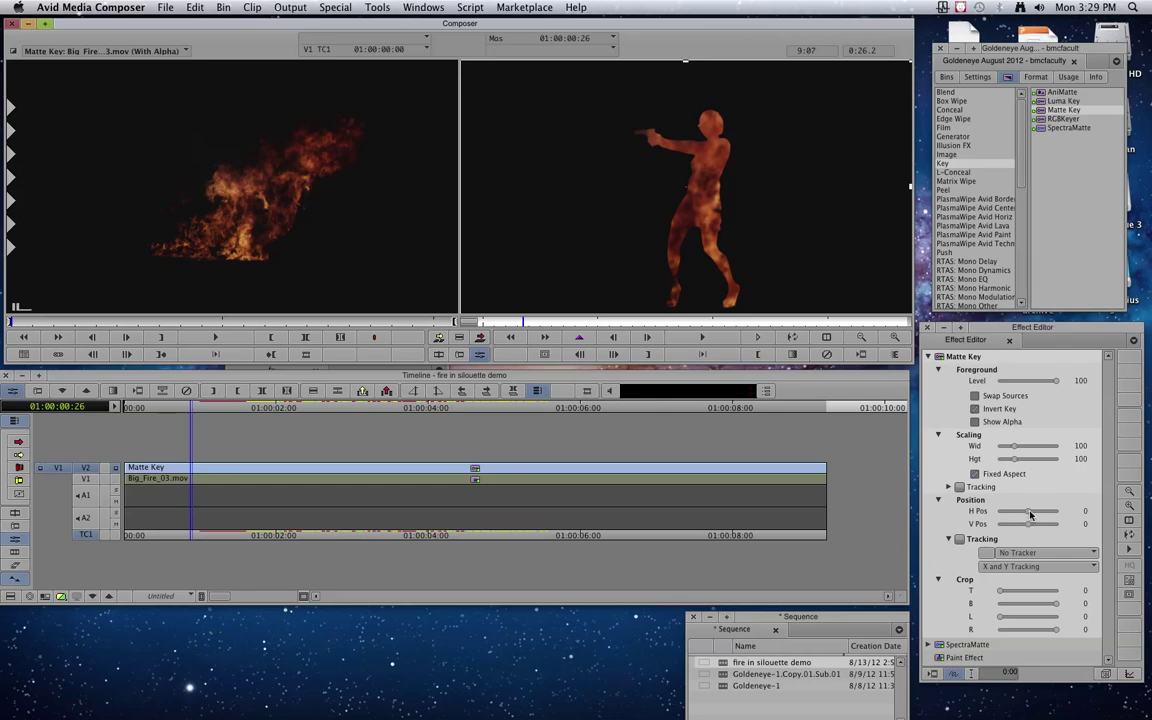
# Set the Matte Key H Pos to 282 and collapse its parameters
pyautogui.moveTo(1030, 515)
pyautogui.mouseDown()
pyautogui.moveTo(1016, 516)
pyautogui.moveTo(1035, 515)
pyautogui.mouseUp()
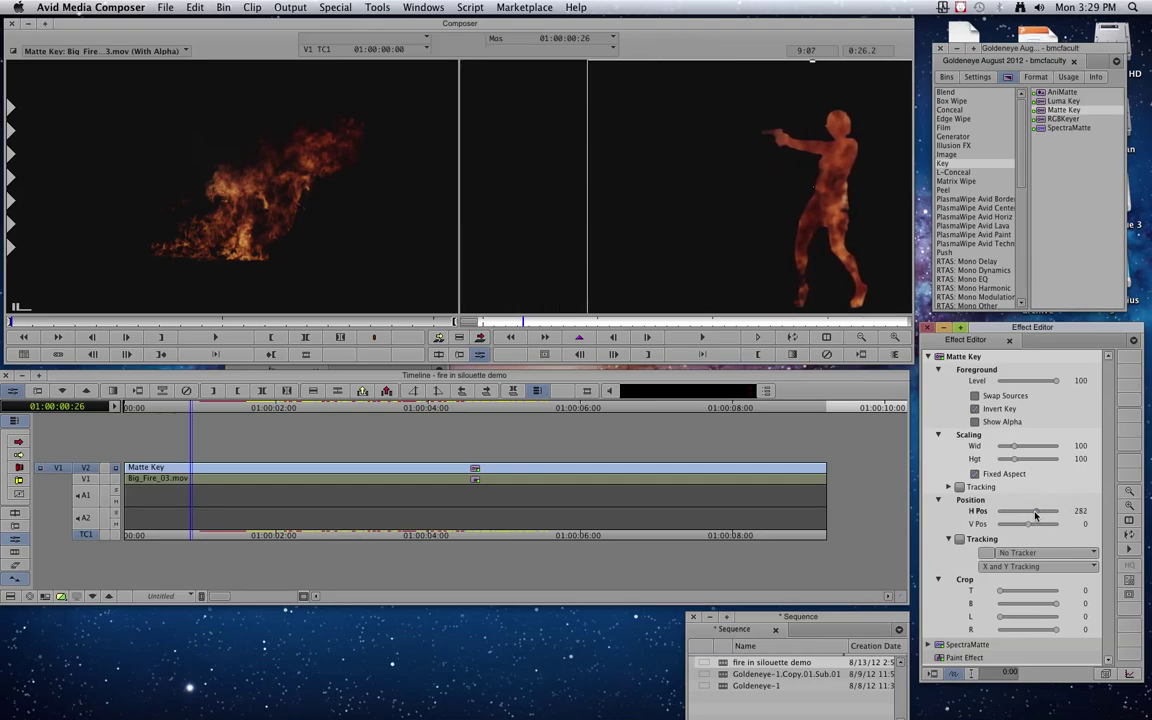
pyautogui.click(927, 357)
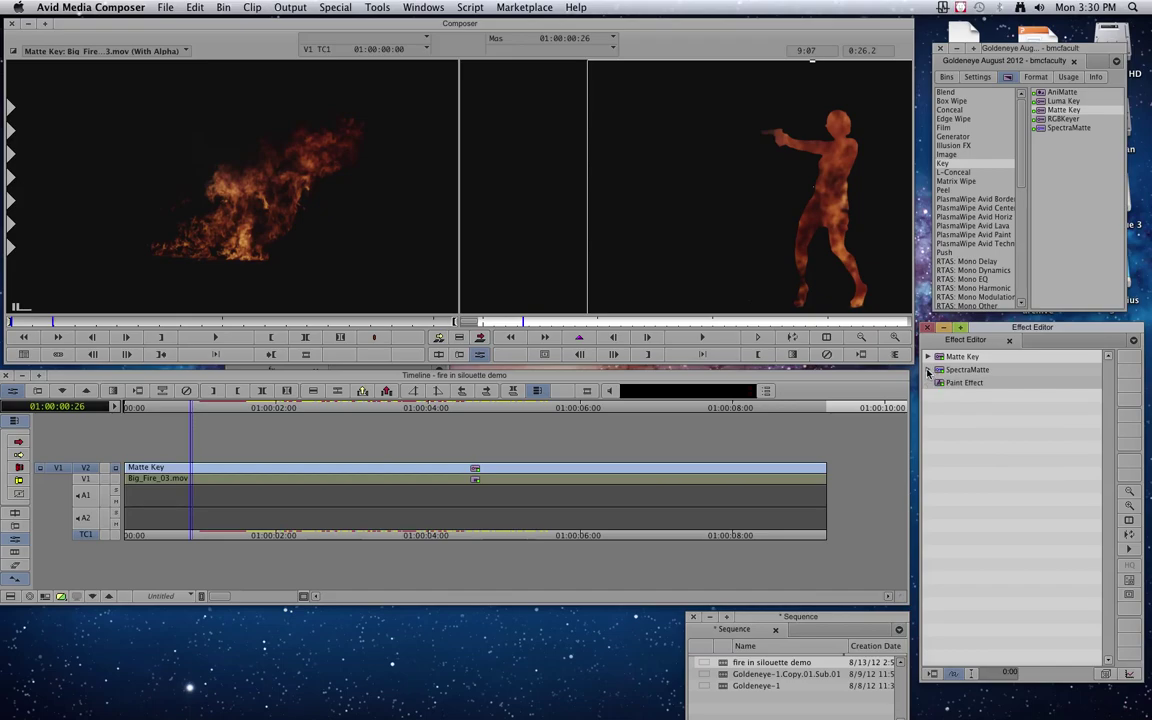
# Briefly expand then collapse SpectraMatte, and reopen Matte Key parameters showing Invert Key on, H Pos 282
pyautogui.click(930, 371)
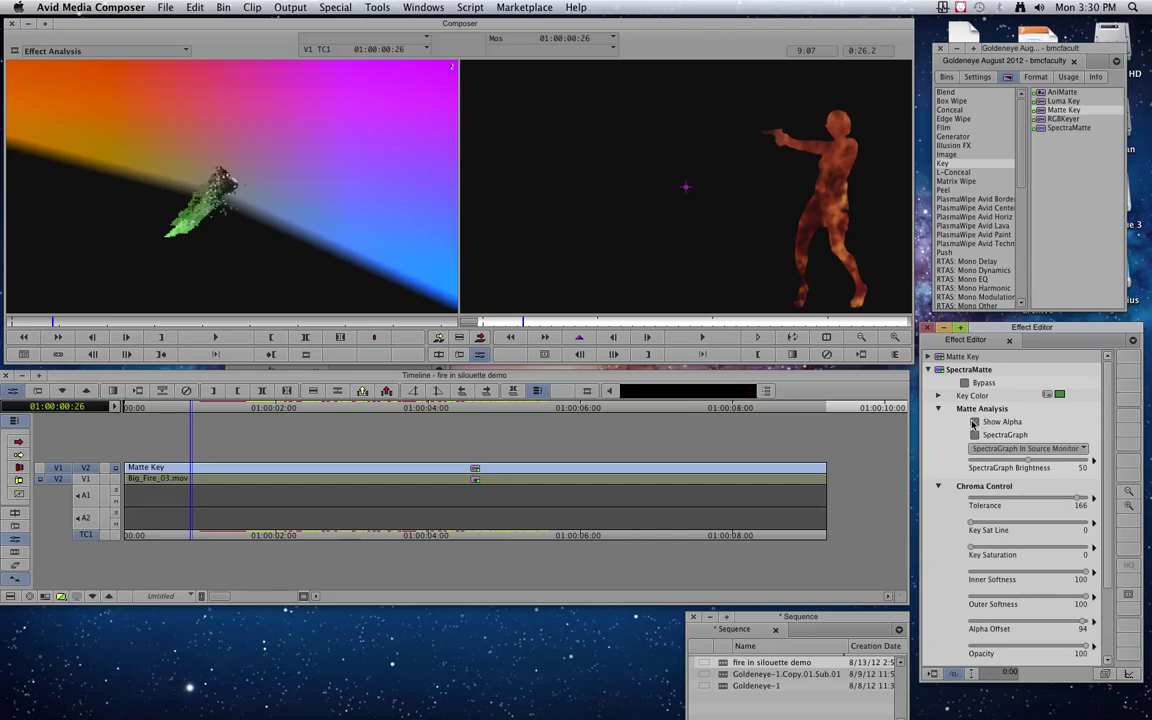
pyautogui.click(928, 370)
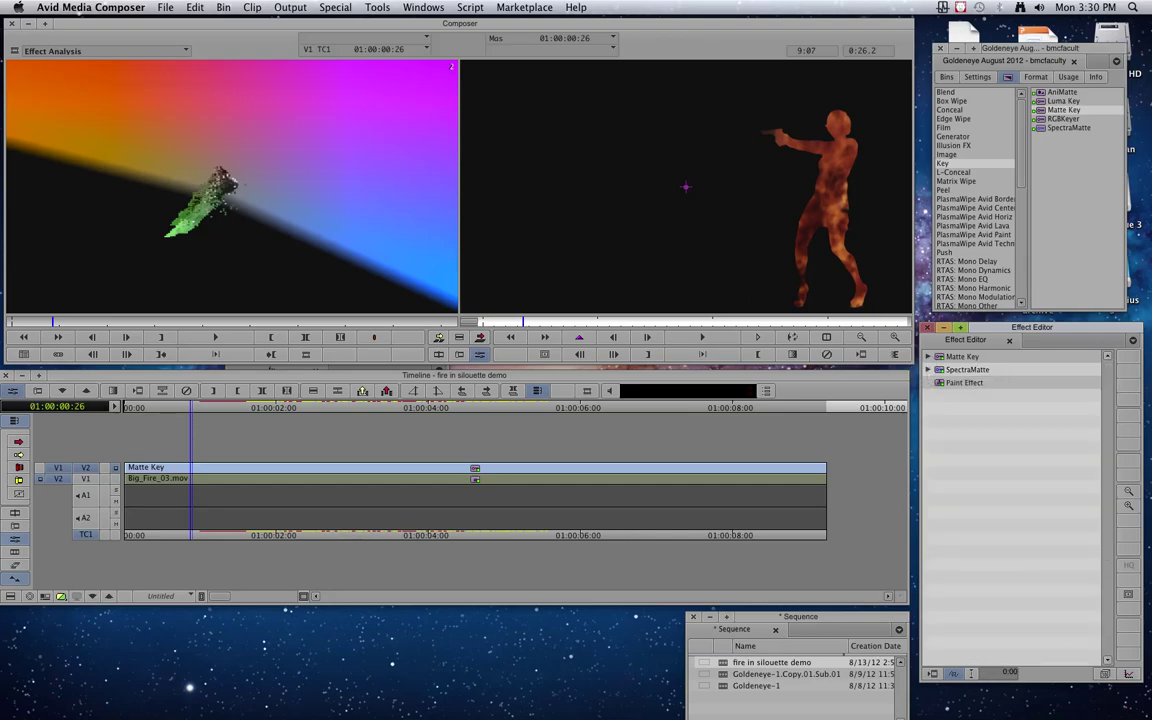
pyautogui.click(928, 357)
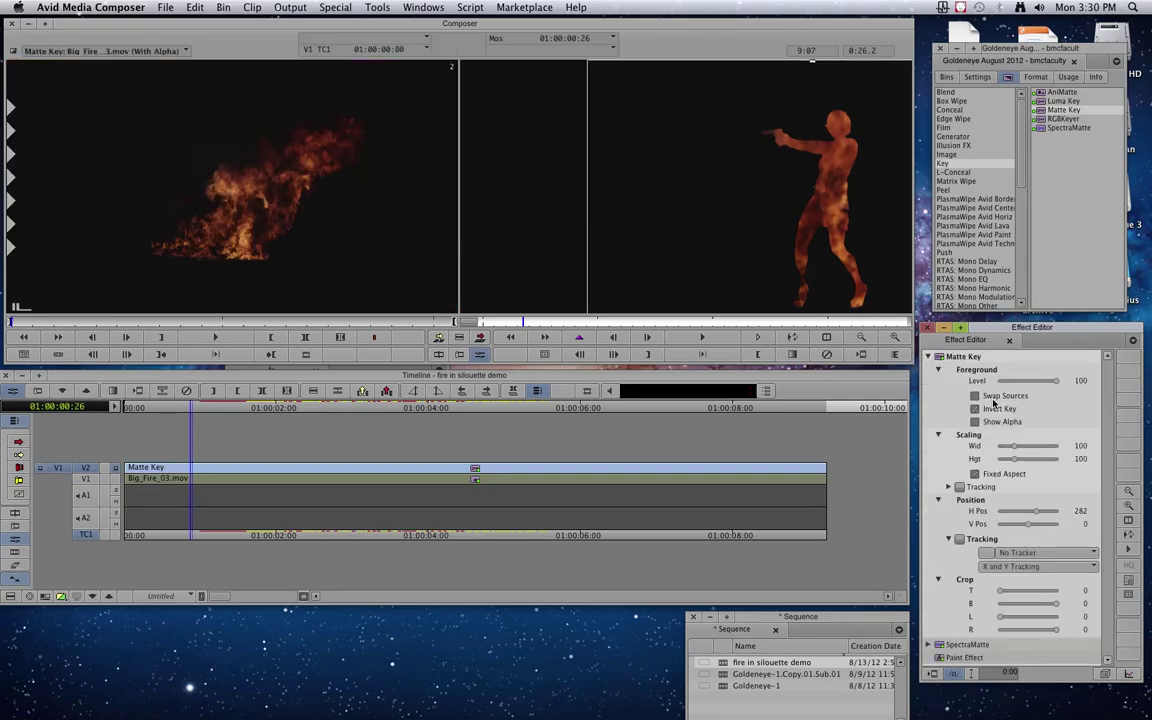